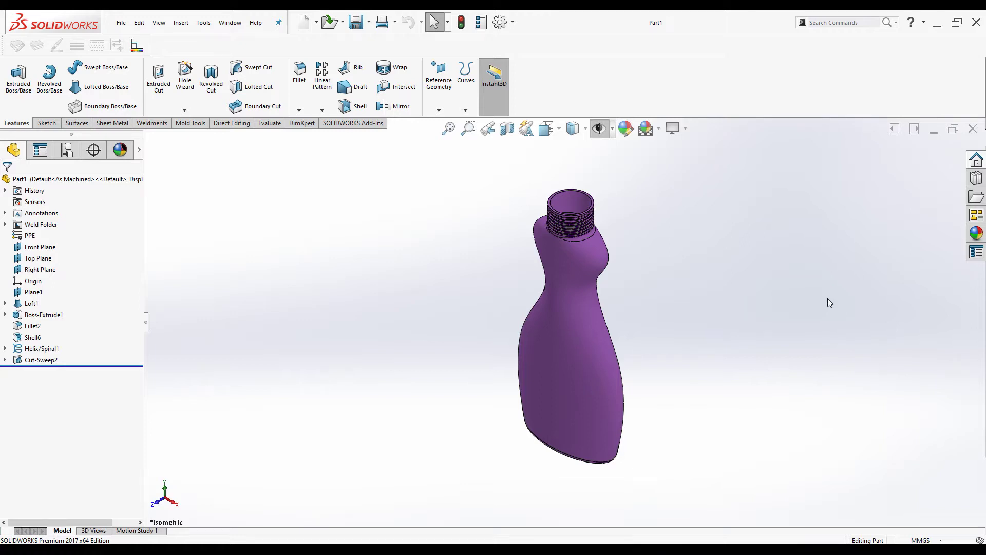
Step: Open the Property Tab Builder from the SOLIDWORKS tools and keep Part as the template type
{"action": "left_click", "coordinate": [976, 161]}
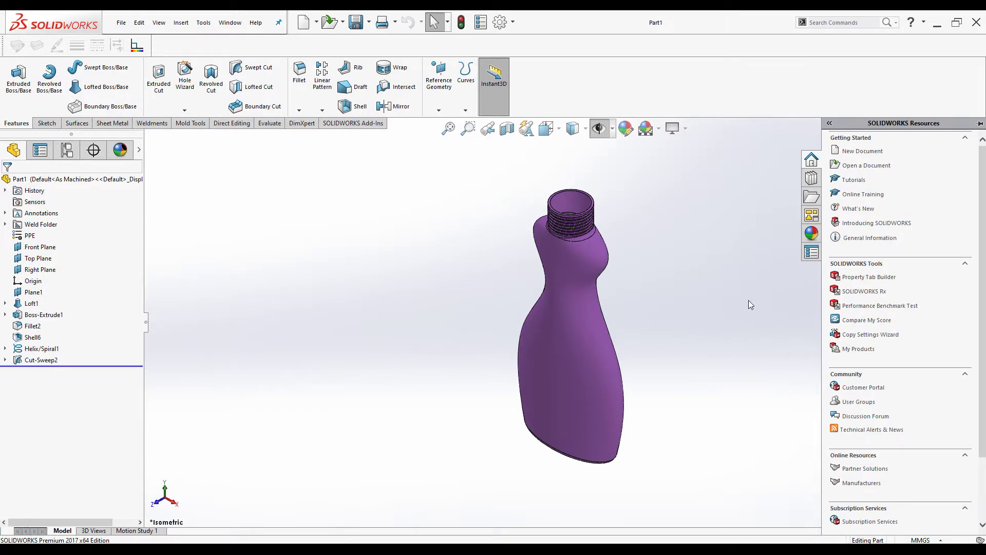
{"action": "left_click", "coordinate": [868, 278]}
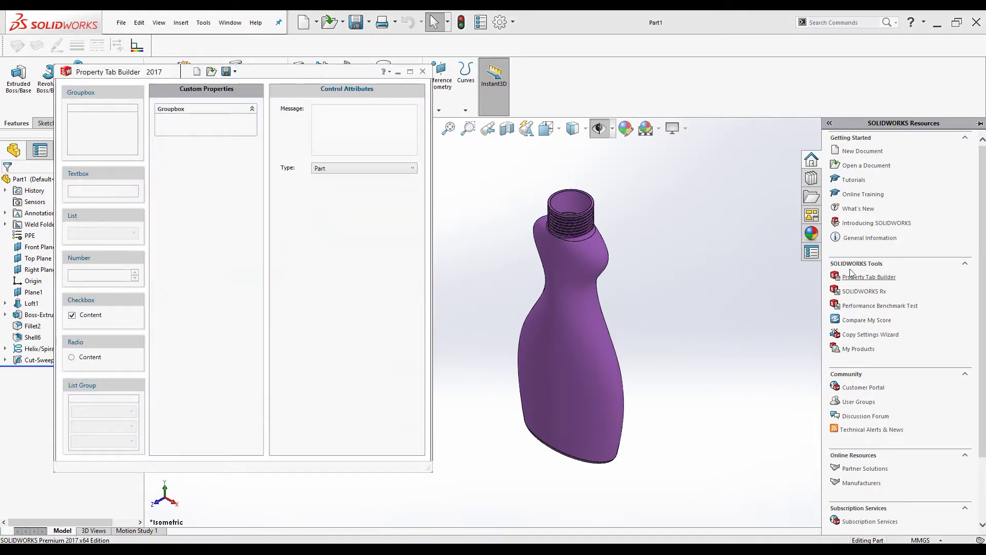
{"action": "left_click_drag", "start_coordinate": [289, 74], "coordinate": [349, 73]}
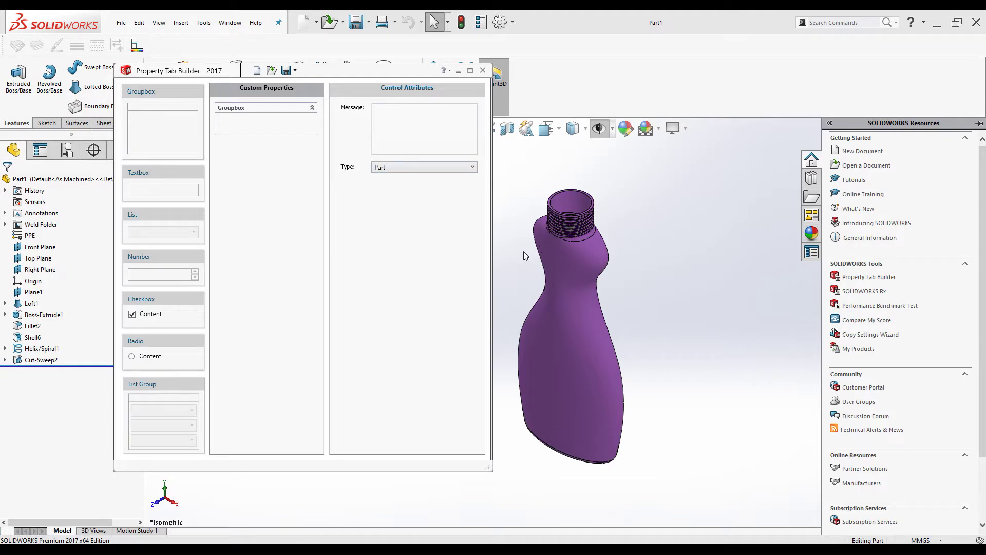
{"action": "left_click", "coordinate": [386, 168]}
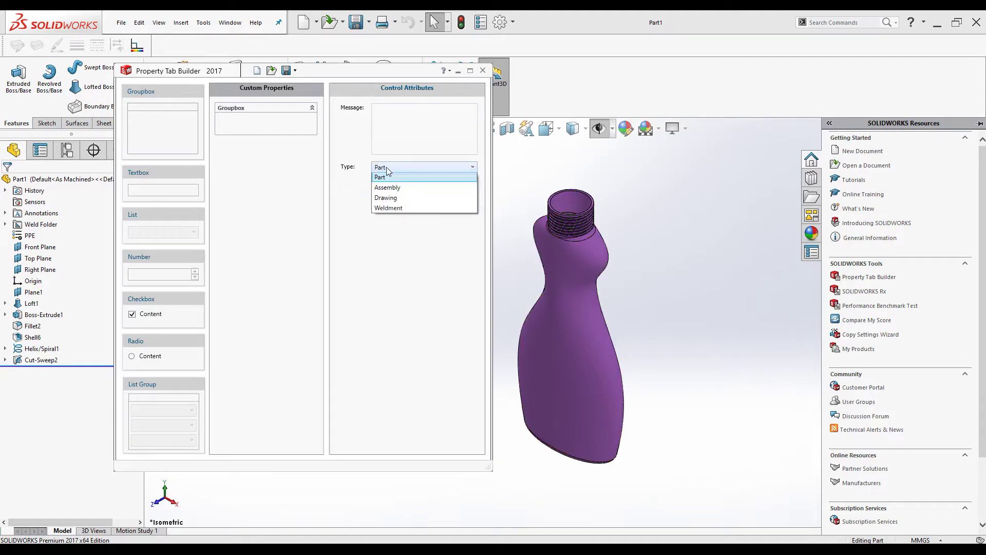
{"action": "left_click", "coordinate": [386, 168]}
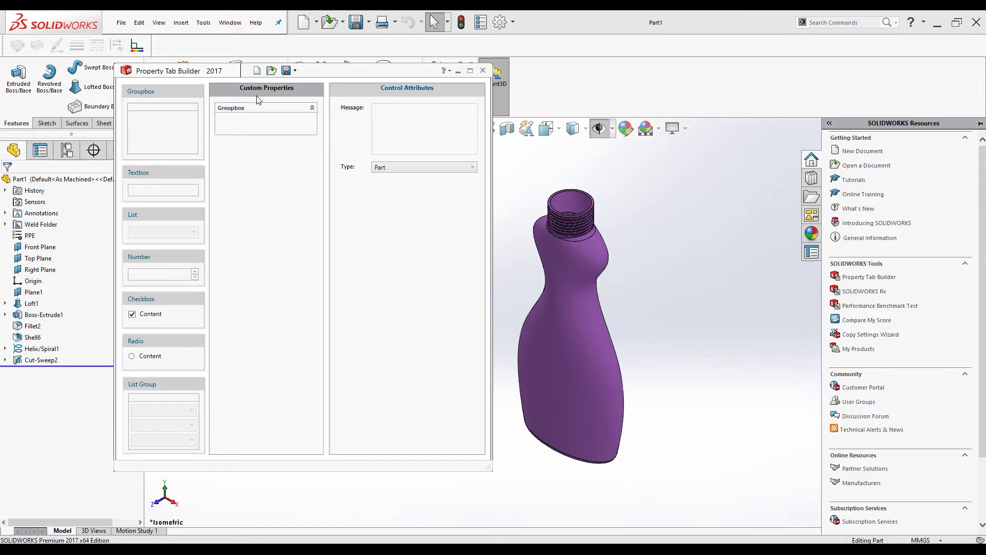
Step: Set the group box caption to "Private vs Commercial"
{"action": "left_click", "coordinate": [250, 141]}
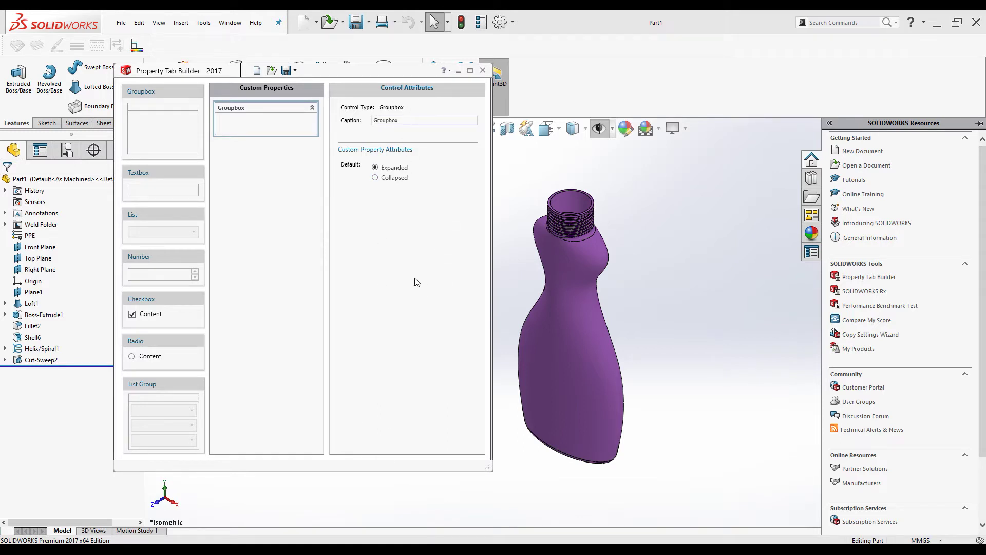
{"action": "double_click", "coordinate": [372, 123]}
{"action": "type", "text": "Privet"}
{"action": "key", "text": "BackSpace"}
{"action": "key", "text": "BackSpace"}
{"action": "type", "text": "vs Commercial"}
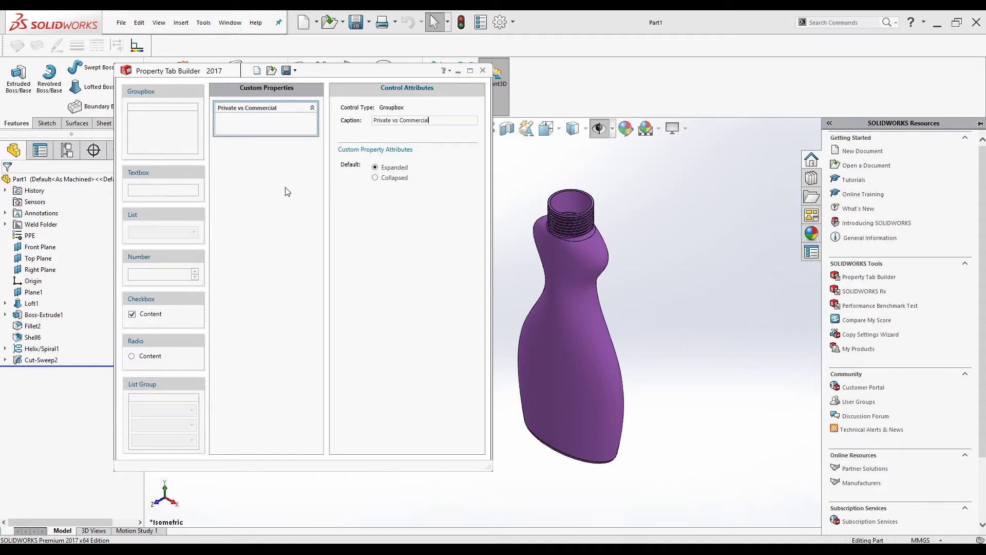
{"action": "left_click", "coordinate": [269, 185]}
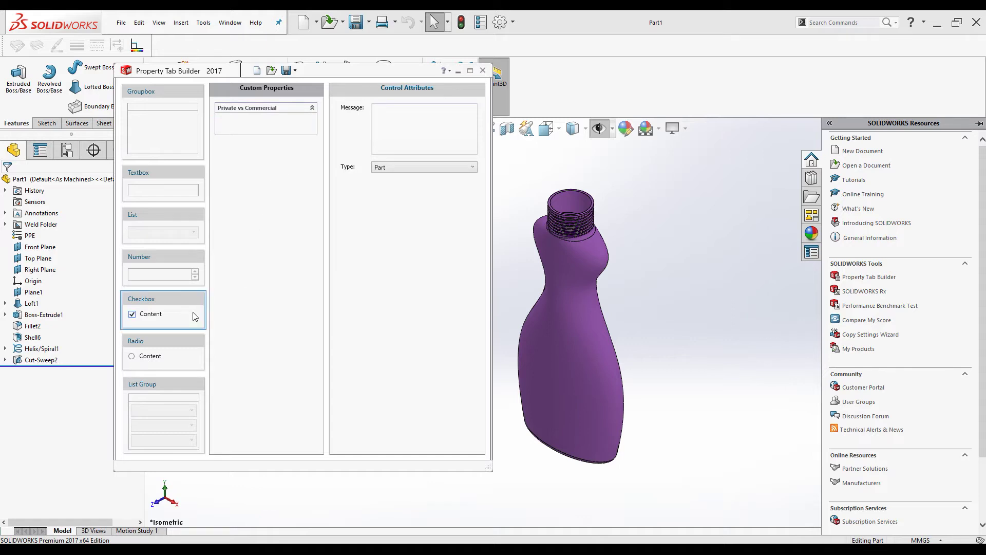
Step: Add a checkbox and two text boxes to the Private vs Commercial group, with the checkbox placed above the text boxes
{"action": "left_click", "coordinate": [286, 138]}
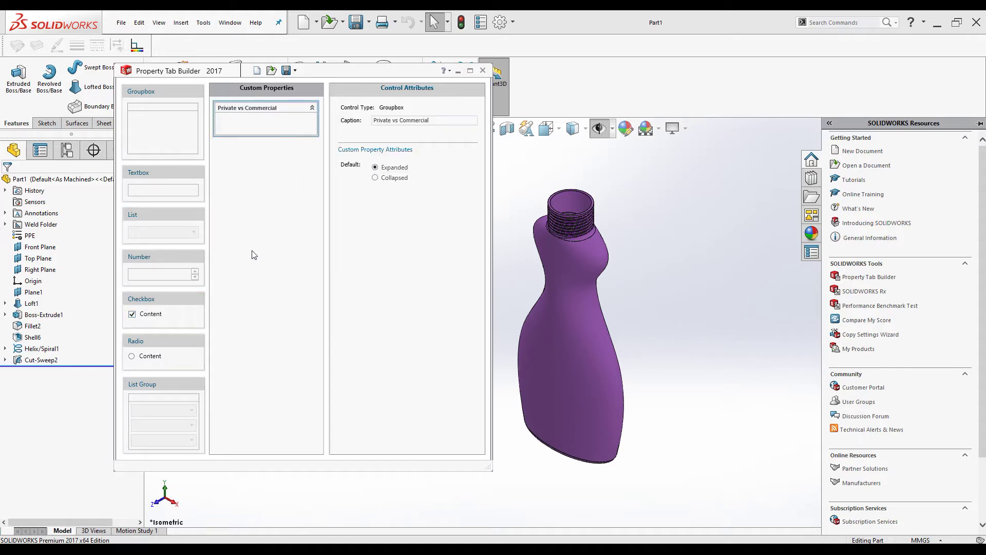
{"action": "double_click", "coordinate": [180, 318]}
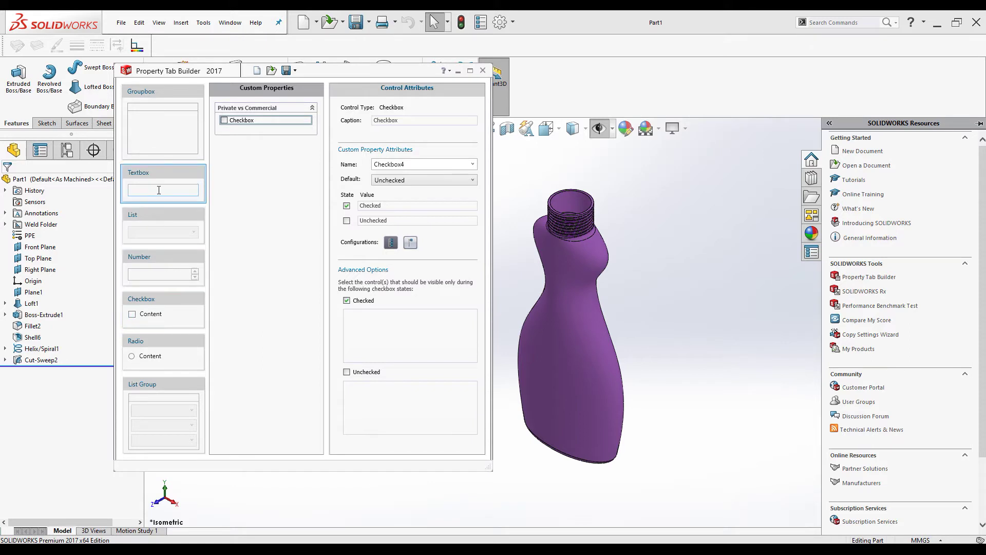
{"action": "double_click", "coordinate": [159, 173]}
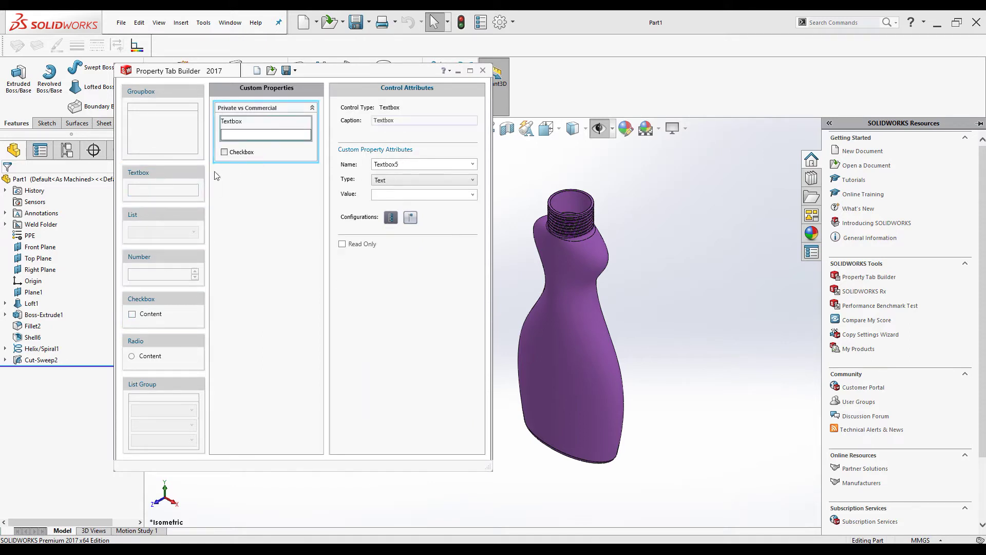
{"action": "double_click", "coordinate": [159, 177]}
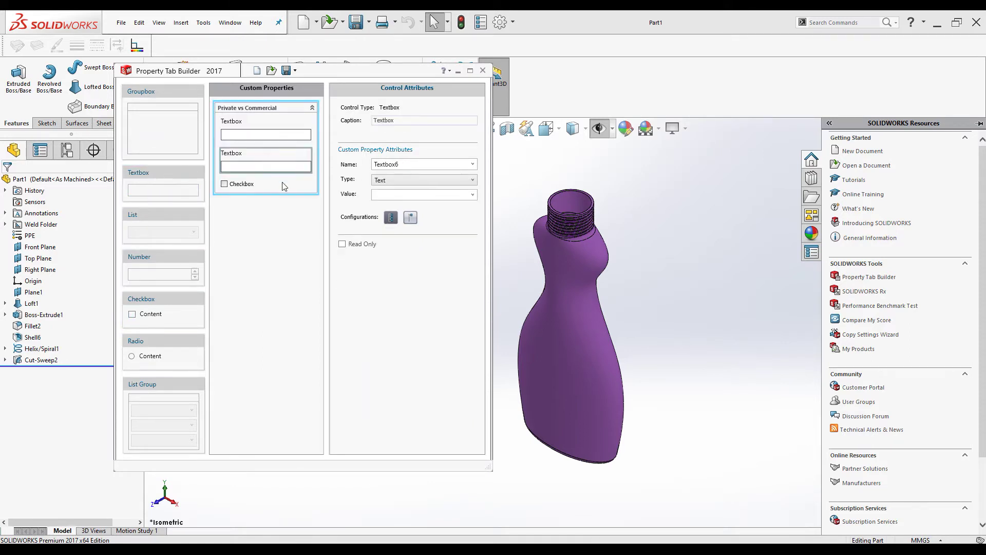
{"action": "left_click_drag", "start_coordinate": [282, 189], "coordinate": [270, 133]}
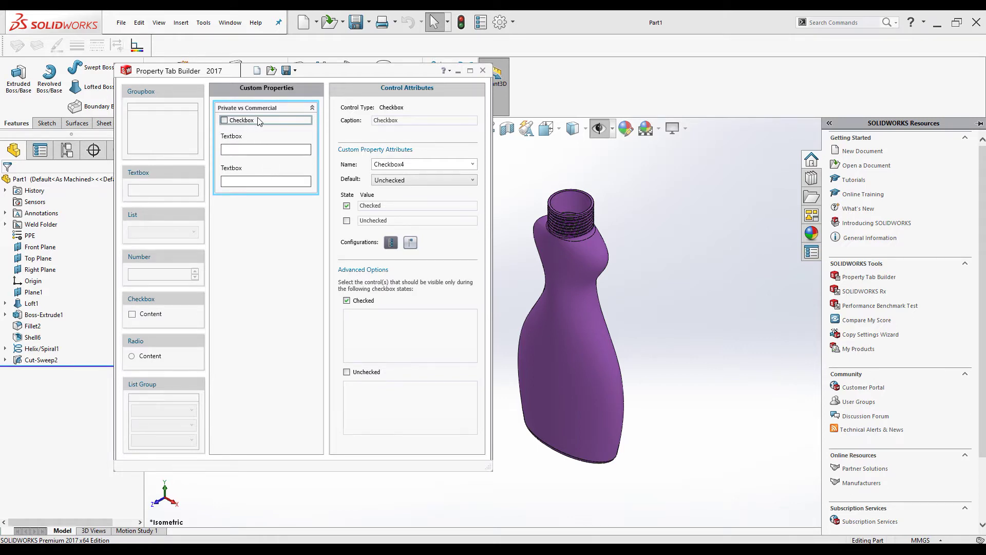
Step: Caption the checkbox "Commercial" and set its custom property name to "Type of Customer"
{"action": "left_click_drag", "start_coordinate": [420, 121], "coordinate": [354, 119]}
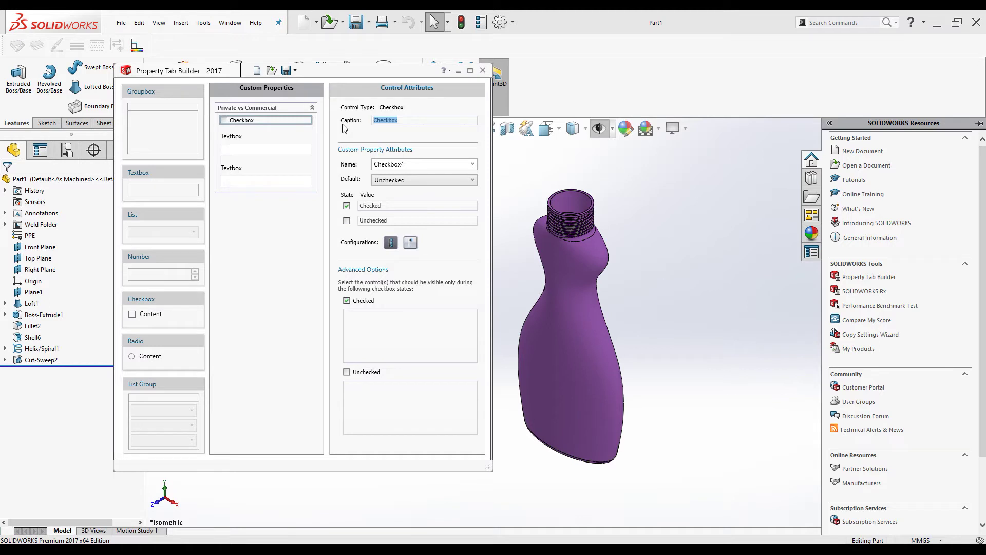
{"action": "type", "text": "Commercial"}
{"action": "double_click", "coordinate": [416, 165]}
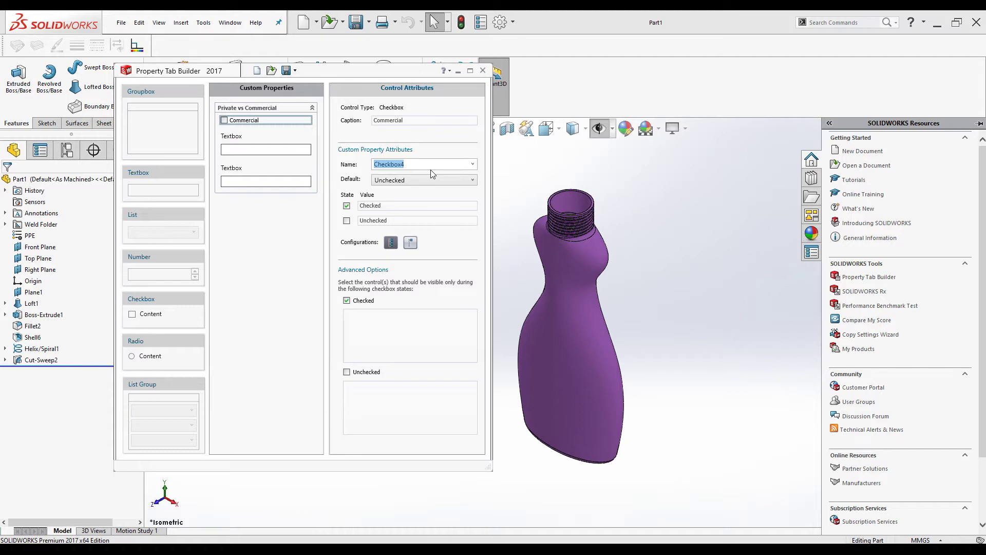
{"action": "type", "text": "Type of Custm"}
Step: Set the value for the Commercial checkbox's checked state to "Commercial Customer"
{"action": "double_click", "coordinate": [381, 206]}
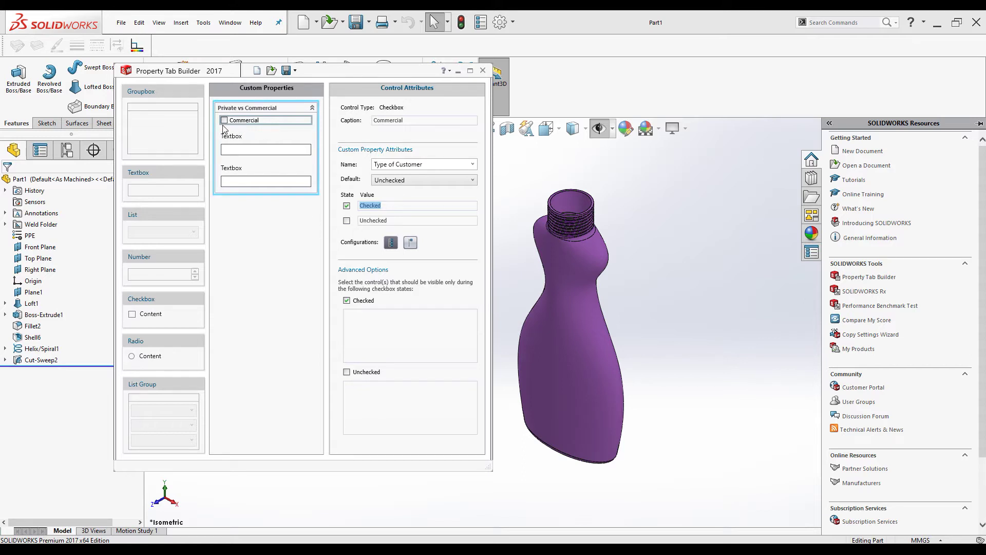
{"action": "type", "text": "Commrtvis"}
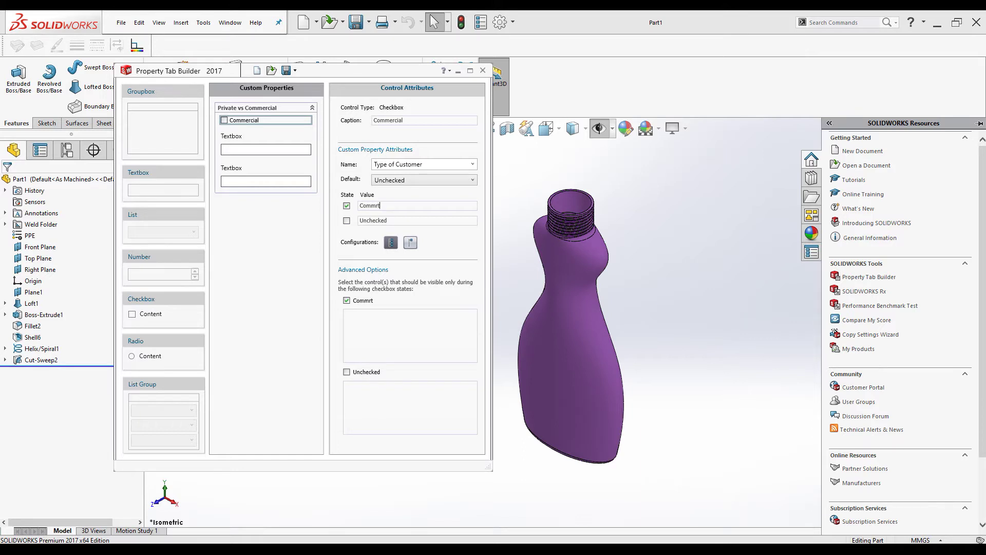
{"action": "key", "text": "BackSpace"}
{"action": "key", "text": "BackSpace"}
{"action": "key", "text": "BackSpace"}
{"action": "type", "text": "ercial Cusw"}
{"action": "key", "text": "BackSpace"}
{"action": "type", "text": "tomer"}
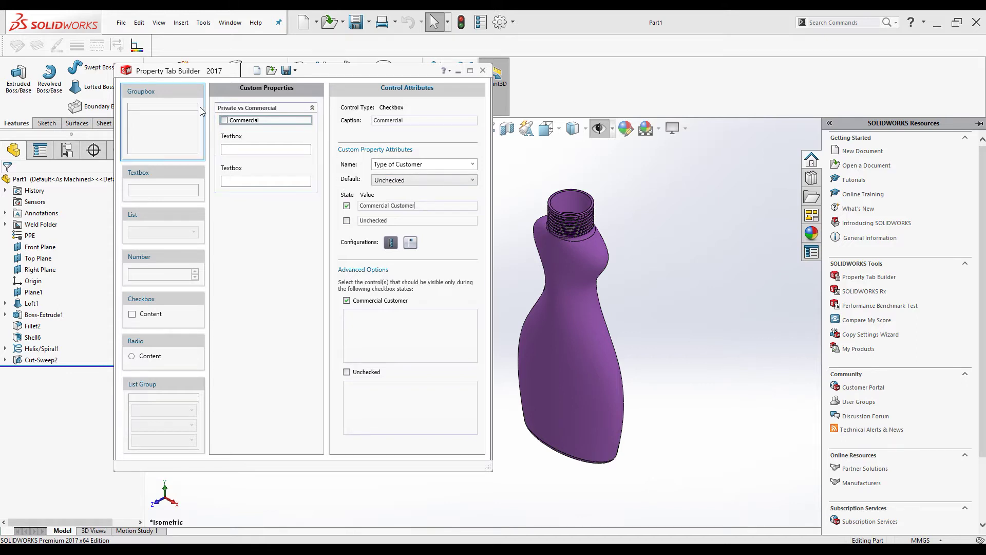
Step: Set the checkbox's unchecked value to "Private Customer" and have its property shown on the Custom tab
{"action": "left_click_drag", "start_coordinate": [395, 219], "coordinate": [347, 229]}
{"action": "type", "text": "Private Customer"}
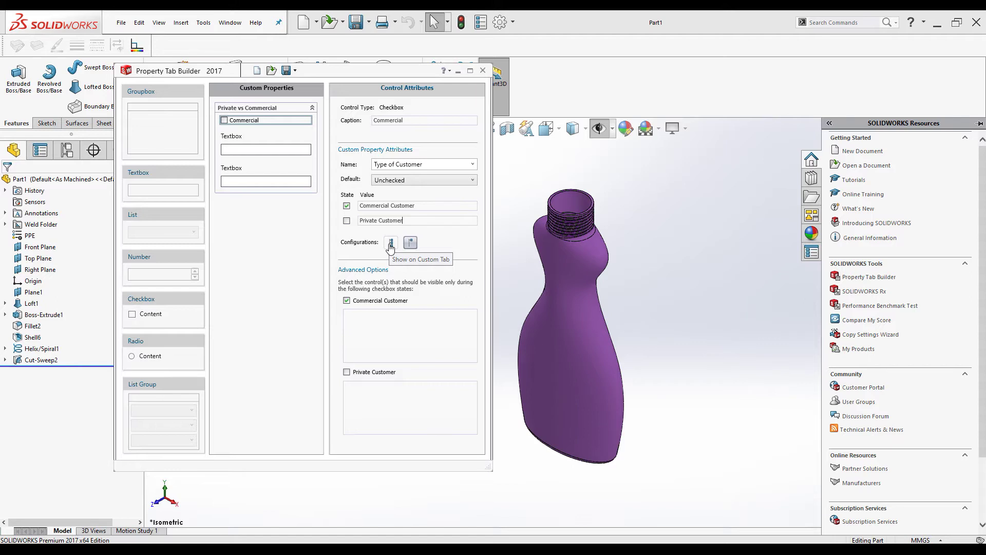
{"action": "left_click", "coordinate": [390, 249]}
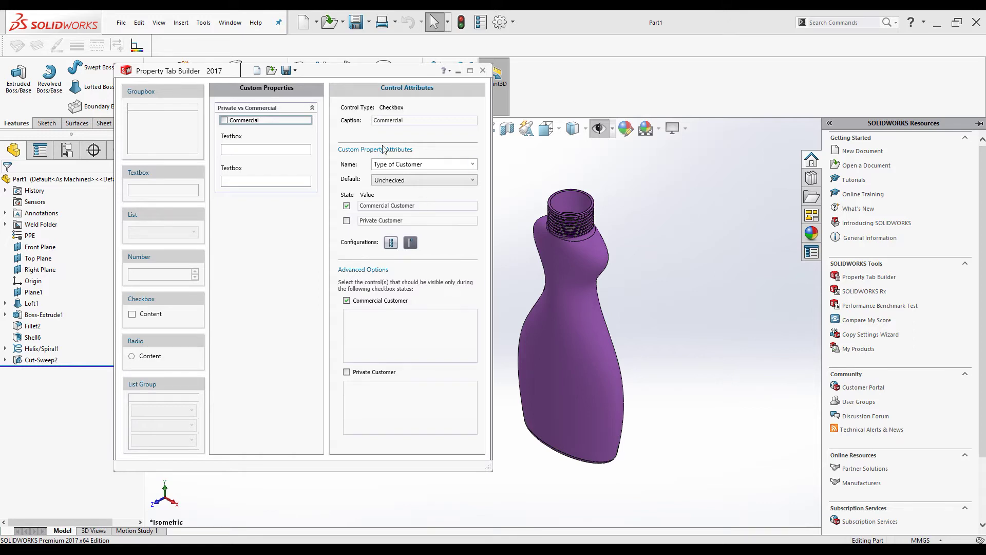
{"action": "left_click", "coordinate": [420, 118]}
Step: Set the caption of the first text box below the checkbox to "Company Name"
{"action": "left_click", "coordinate": [243, 143]}
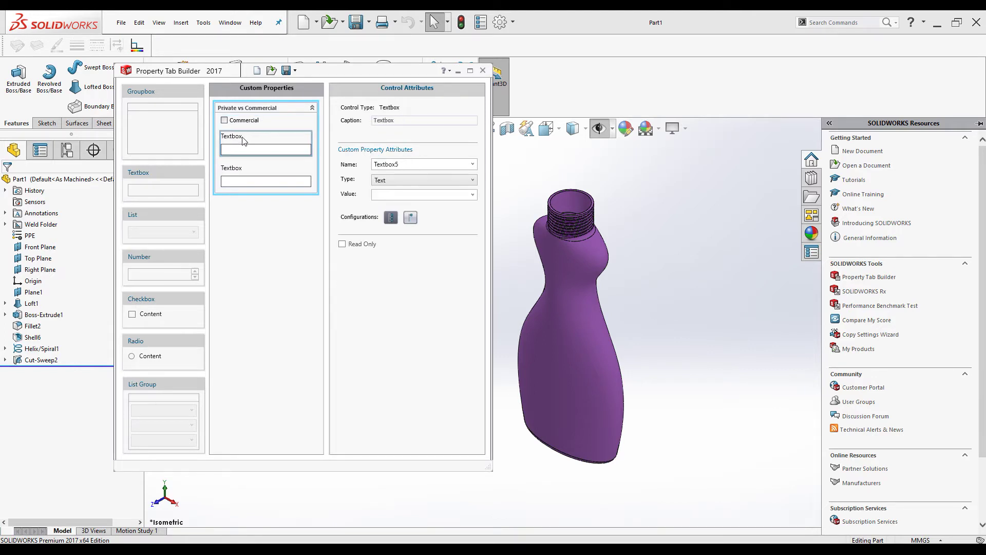
{"action": "left_click_drag", "start_coordinate": [398, 121], "coordinate": [349, 119]}
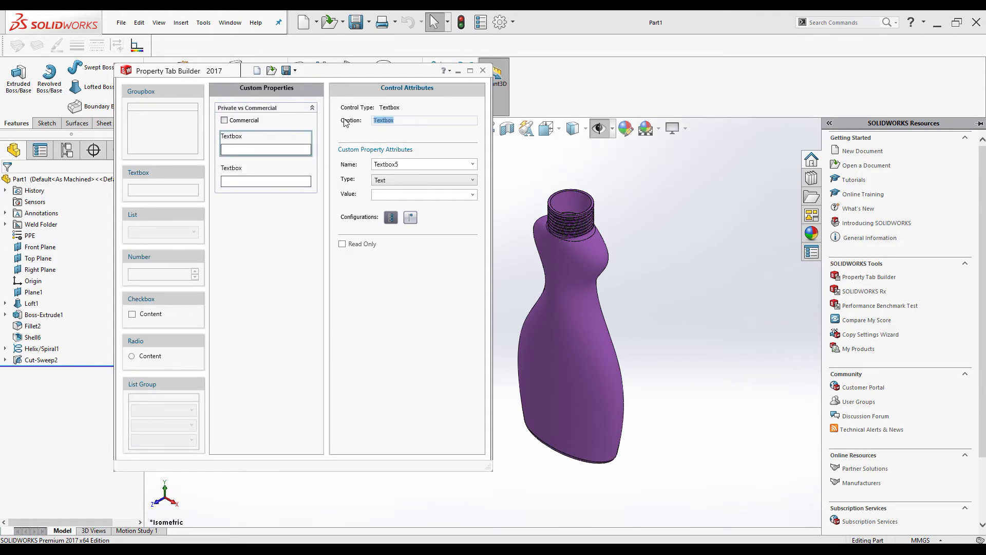
{"action": "type", "text": "NAme"}
{"action": "key", "text": "BackSpace"}
{"action": "key", "text": "BackSpace"}
{"action": "key", "text": "BackSpace"}
{"action": "type", "text": "ame of"}
{"action": "key", "text": "BackSpace"}
{"action": "key", "text": "BackSpace"}
{"action": "key", "text": "BackSpace"}
{"action": "key", "text": "BackSpace"}
{"action": "key", "text": "BackSpace"}
{"action": "key", "text": "BackSpace"}
{"action": "key", "text": "BackSpace"}
{"action": "type", "text": "Com"}
{"action": "type", "text": "pany"}
{"action": "type", "text": " NA"}
{"action": "type", "text": "am"}
Step: Set the first text box's custom property name to "Company Name" and show it on the Custom tab
{"action": "left_click_drag", "start_coordinate": [406, 163], "coordinate": [377, 166]}
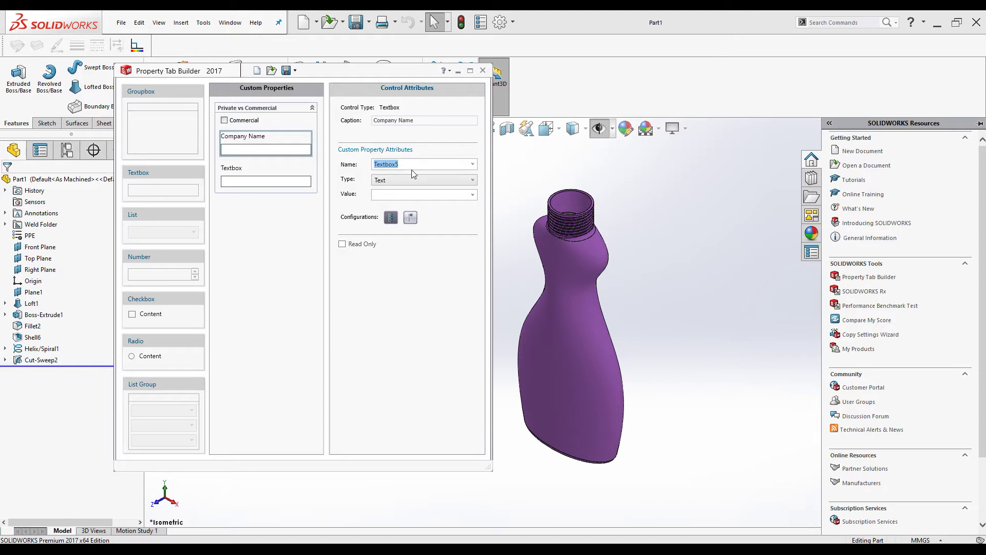
{"action": "type", "text": "Comane"}
{"action": "key", "text": "BackSpace"}
{"action": "key", "text": "BackSpace"}
{"action": "left_click", "coordinate": [389, 219]}
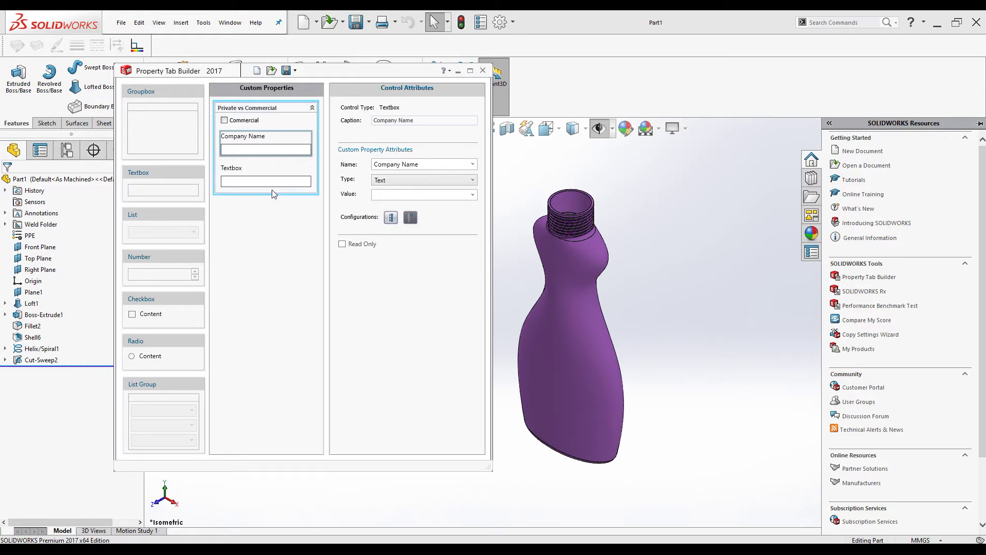
Step: Set the second text box's caption and property name to "Customer Name" and show it on the Custom tab
{"action": "left_click", "coordinate": [263, 178]}
{"action": "double_click", "coordinate": [390, 120]}
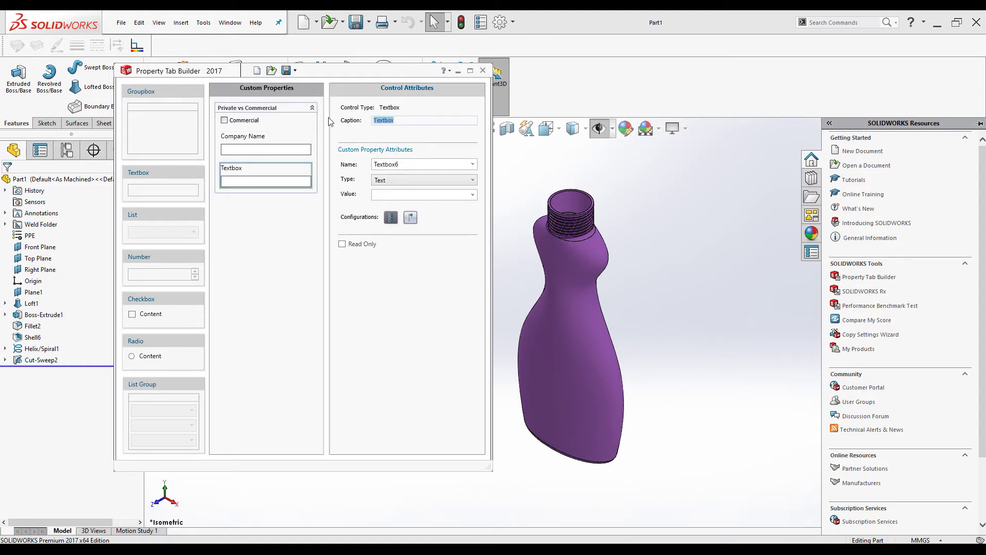
{"action": "type", "text": "Customer Name"}
{"action": "double_click", "coordinate": [406, 166]}
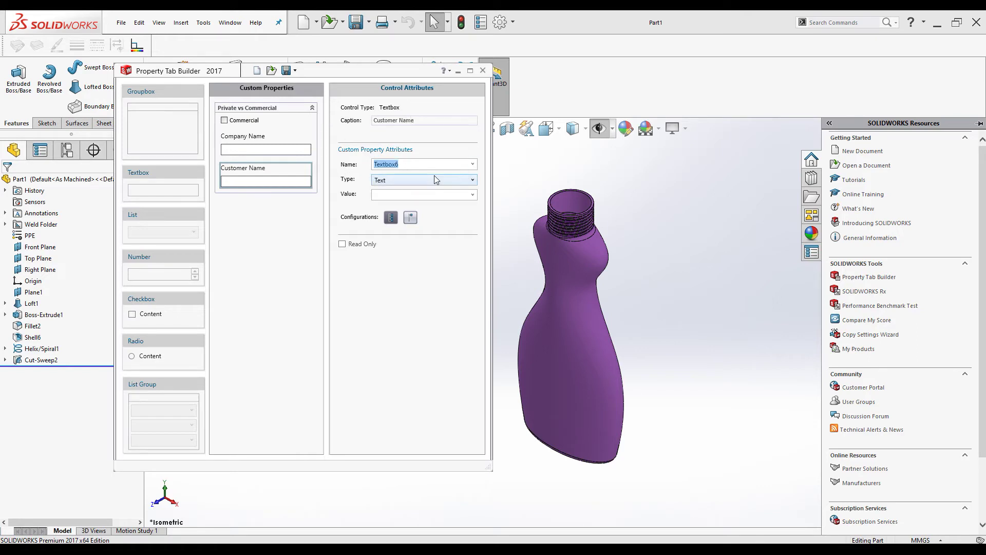
{"action": "type", "text": "Customer Name"}
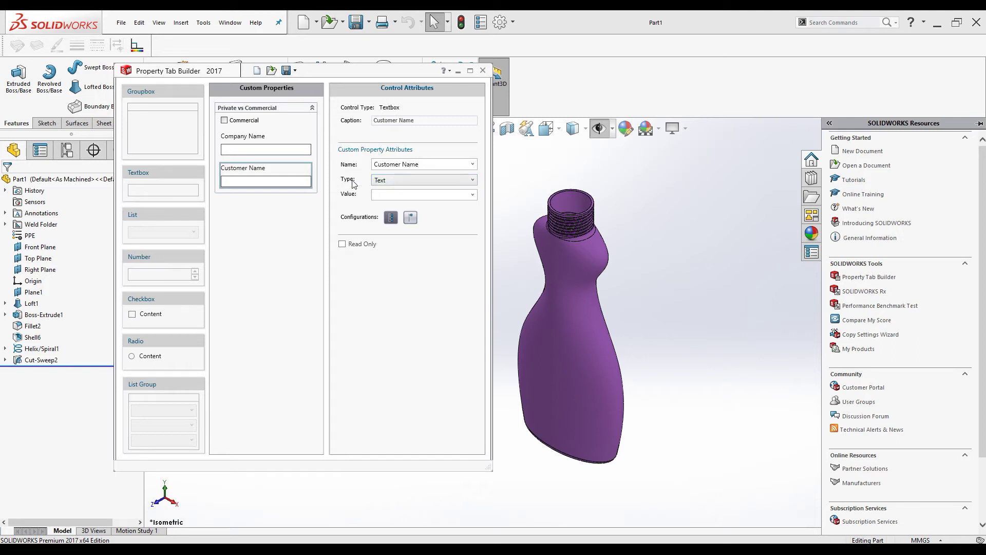
{"action": "left_click", "coordinate": [392, 219]}
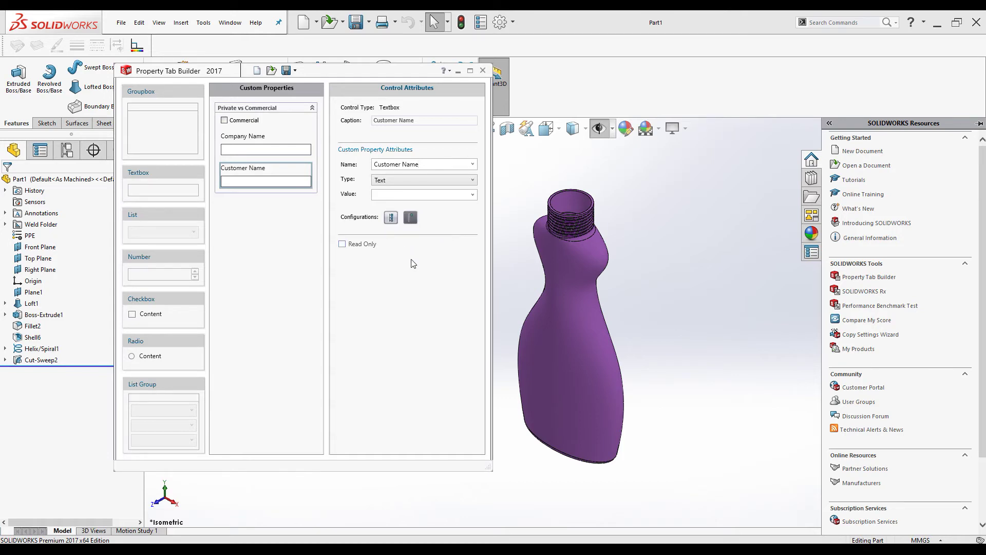
{"action": "left_click", "coordinate": [287, 283]}
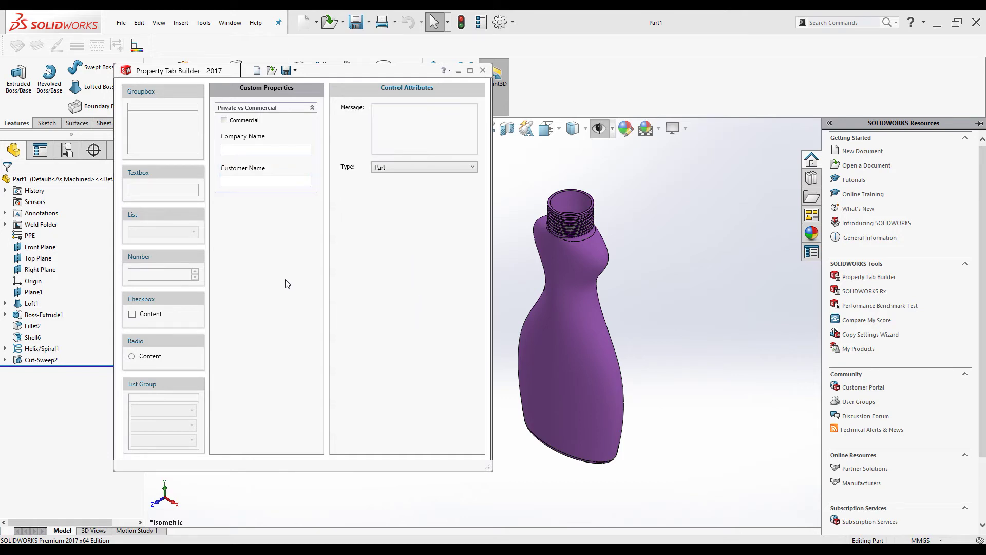
Step: In the Commercial checkbox's advanced options, make Company Name visible only for Commercial Customer and Customer Name only for Private Customer
{"action": "left_click", "coordinate": [285, 123]}
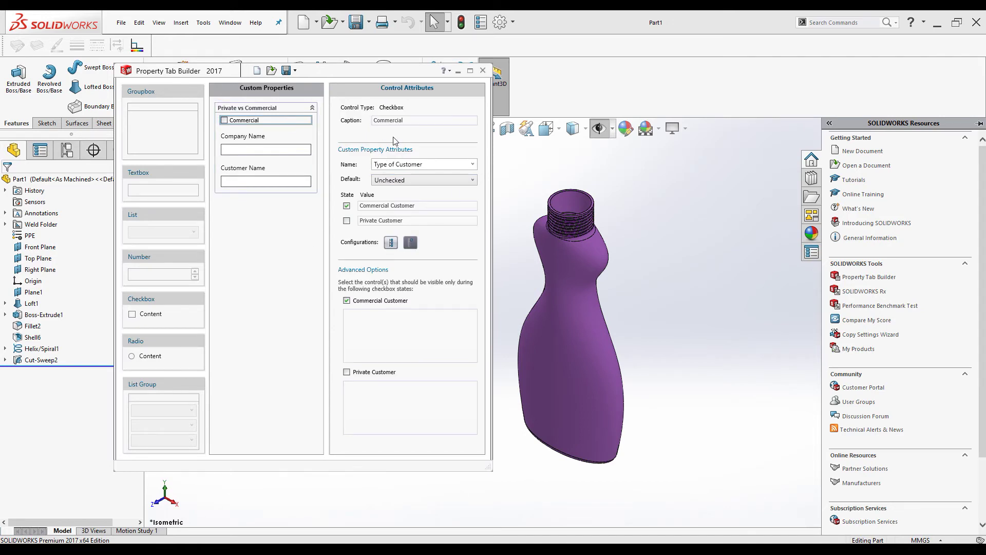
{"action": "left_click", "coordinate": [279, 138]}
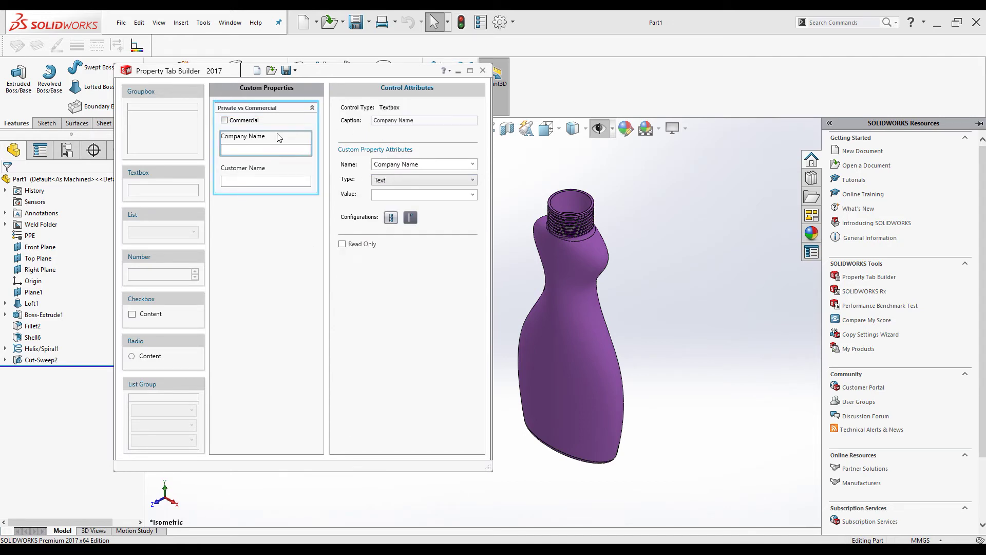
{"action": "left_click", "coordinate": [279, 171]}
{"action": "left_click", "coordinate": [287, 152]}
{"action": "left_click", "coordinate": [289, 121]}
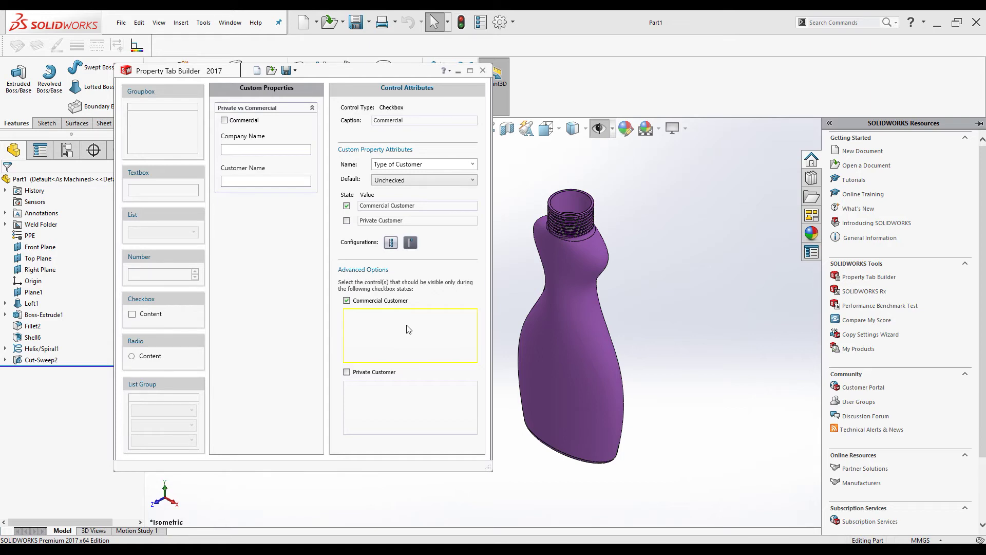
{"action": "left_click", "coordinate": [265, 140]}
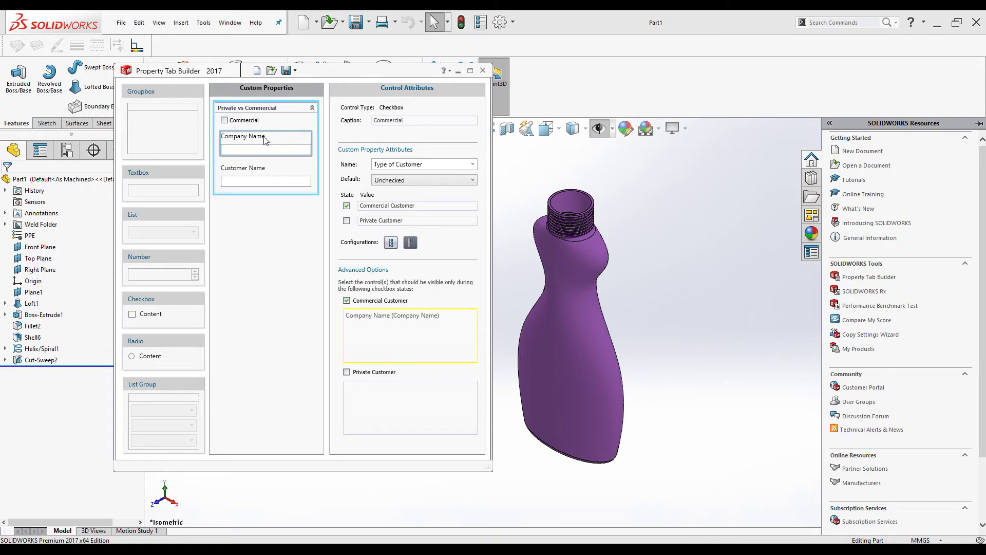
{"action": "left_click", "coordinate": [416, 407]}
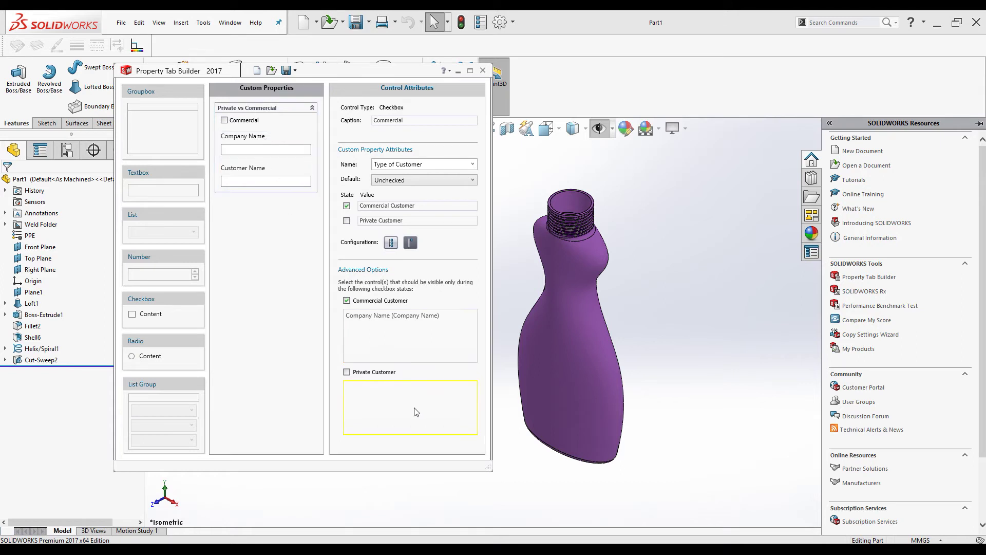
{"action": "left_click", "coordinate": [241, 171]}
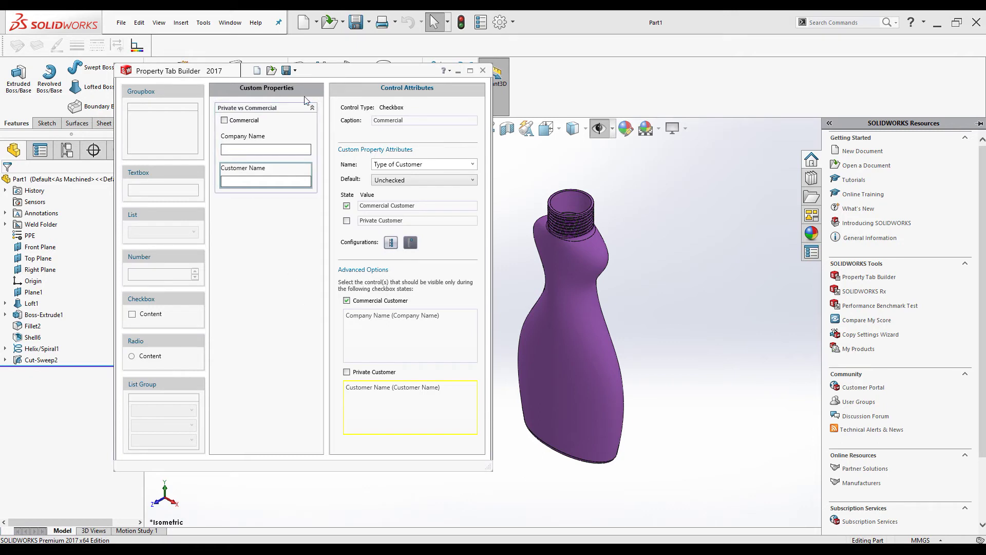
Step: Save the property template for parts over the existing template.prtprp file and close the Property Tab Builder
{"action": "left_click", "coordinate": [286, 71]}
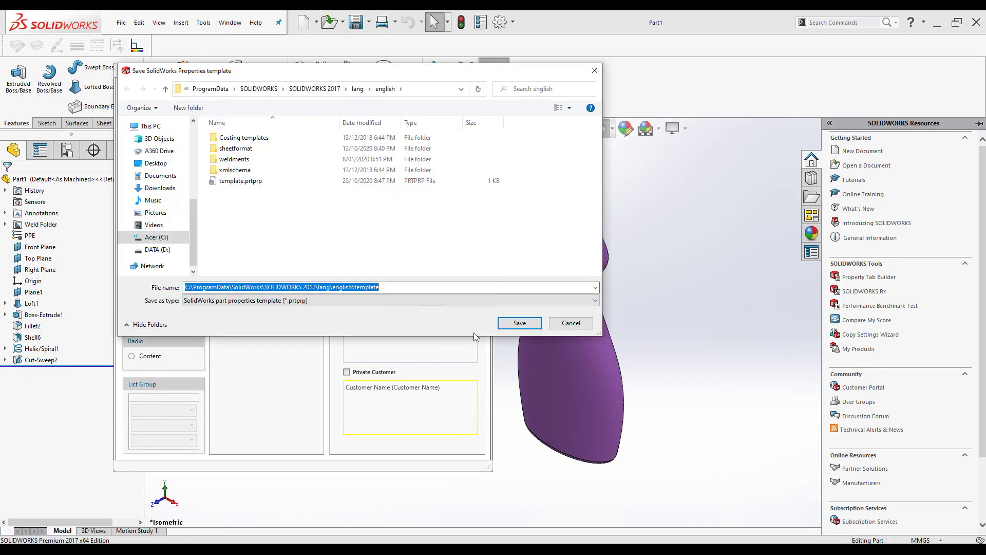
{"action": "left_click", "coordinate": [517, 324]}
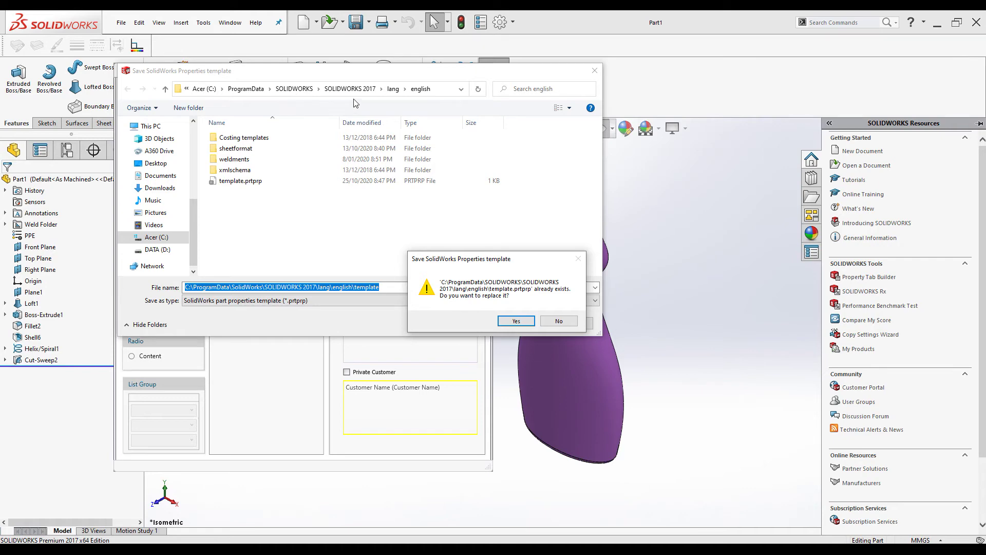
{"action": "left_click", "coordinate": [516, 322]}
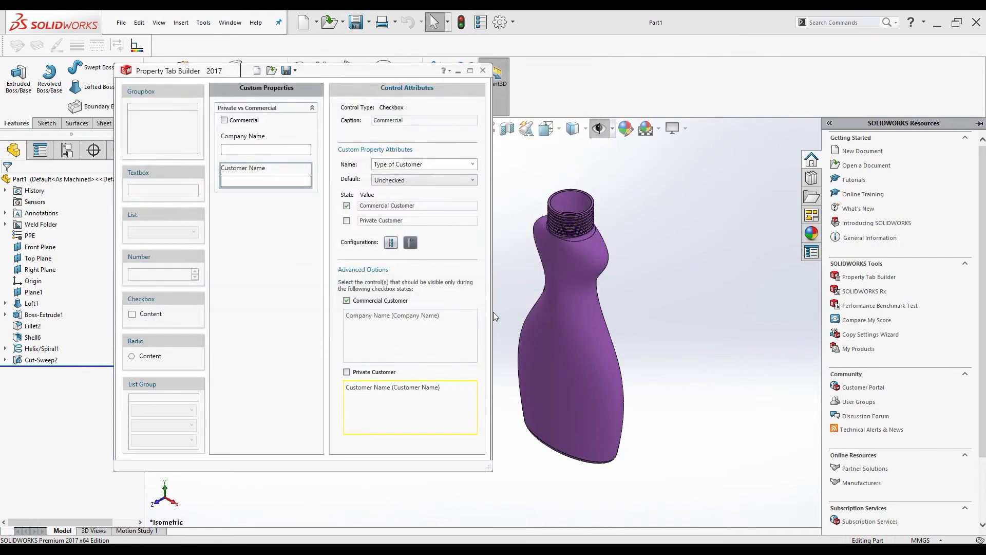
{"action": "left_click", "coordinate": [482, 71]}
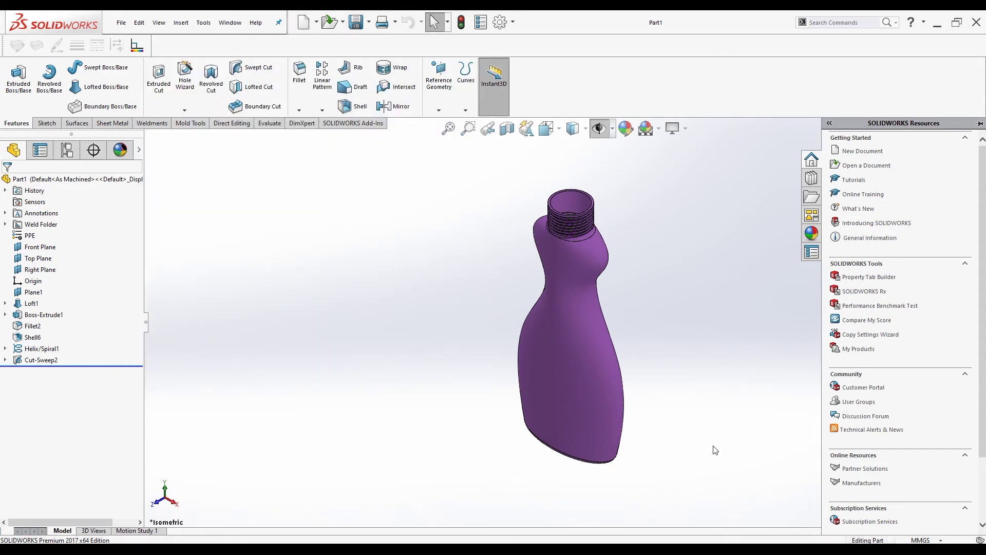
Step: Enter "Tyt Pvt Ltd" as the Customer Name in the part's custom properties with Commercial unchecked, and apply it
{"action": "left_click", "coordinate": [812, 252]}
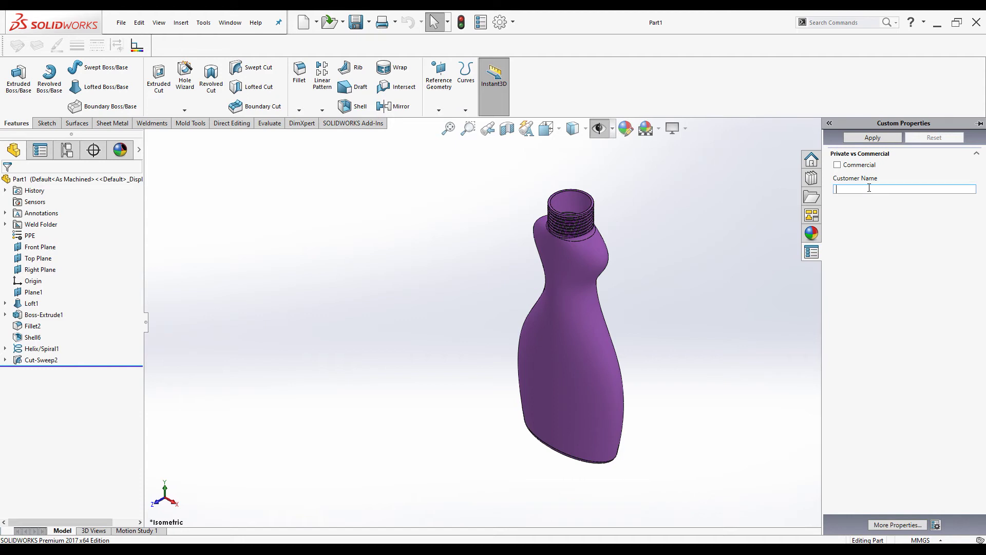
{"action": "left_click", "coordinate": [869, 188]}
{"action": "type", "text": "Tyt Pvt Ltd"}
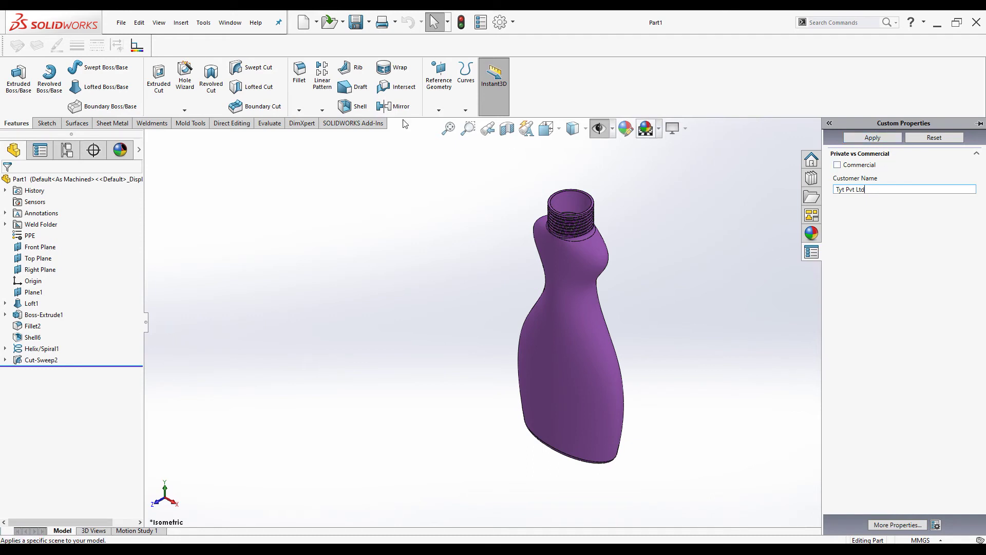
{"action": "left_click", "coordinate": [121, 23]}
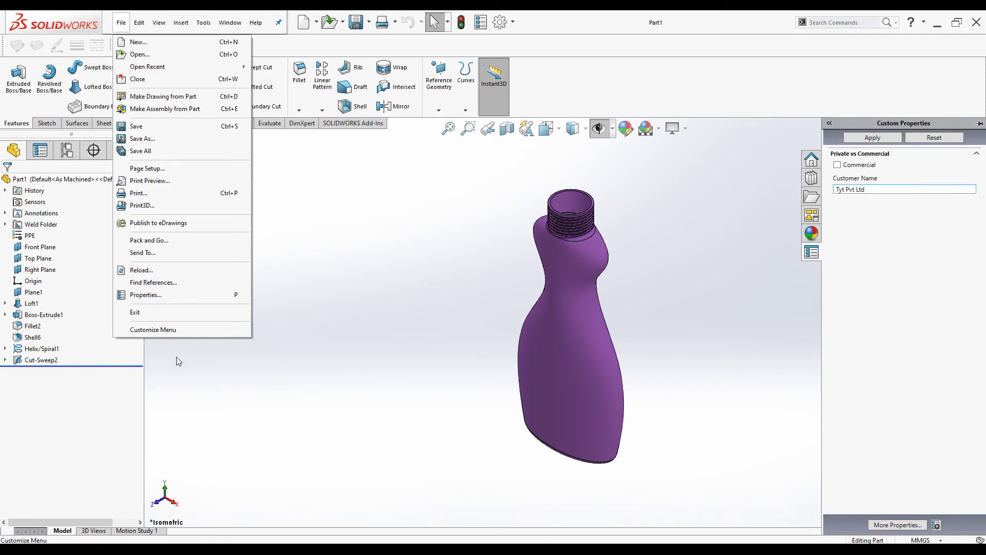
{"action": "left_click", "coordinate": [146, 295]}
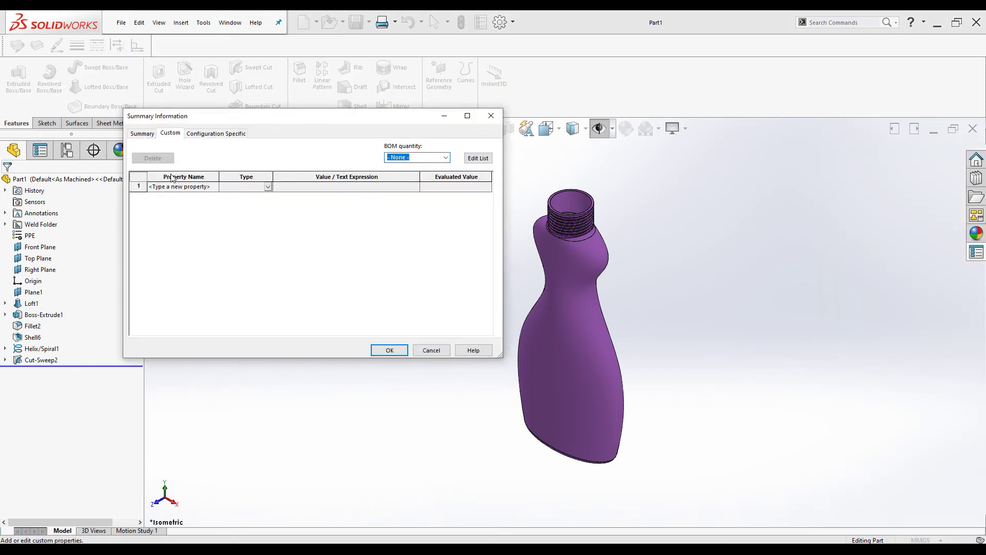
{"action": "left_click", "coordinate": [433, 350]}
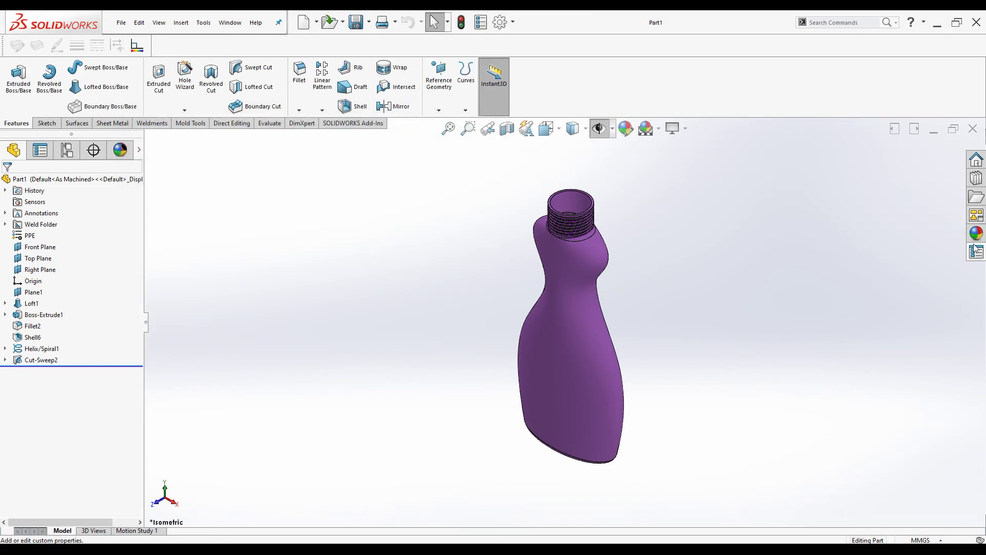
{"action": "left_click", "coordinate": [975, 250]}
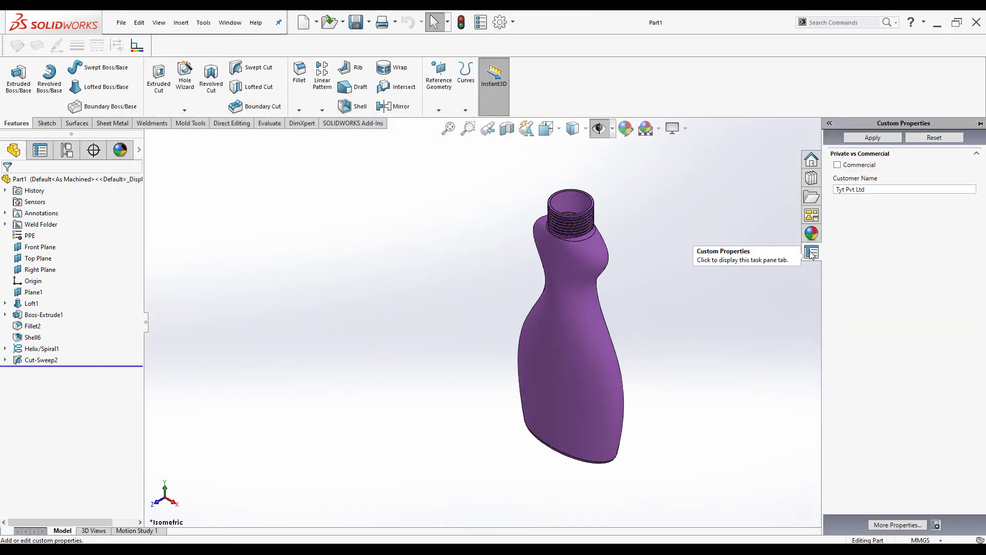
{"action": "left_click", "coordinate": [866, 137]}
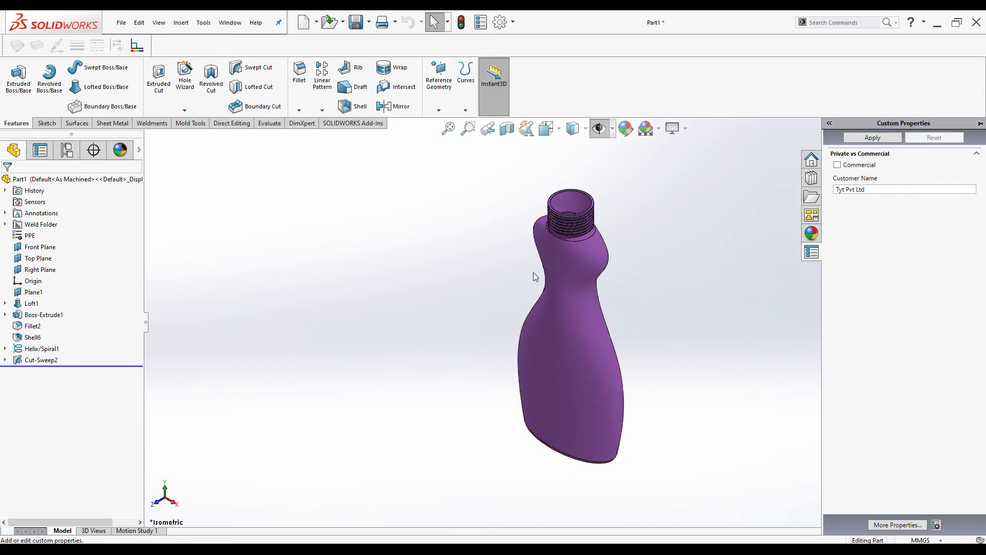
Step: Examine the part's file properties to check which custom properties the template wrote
{"action": "left_click", "coordinate": [121, 23]}
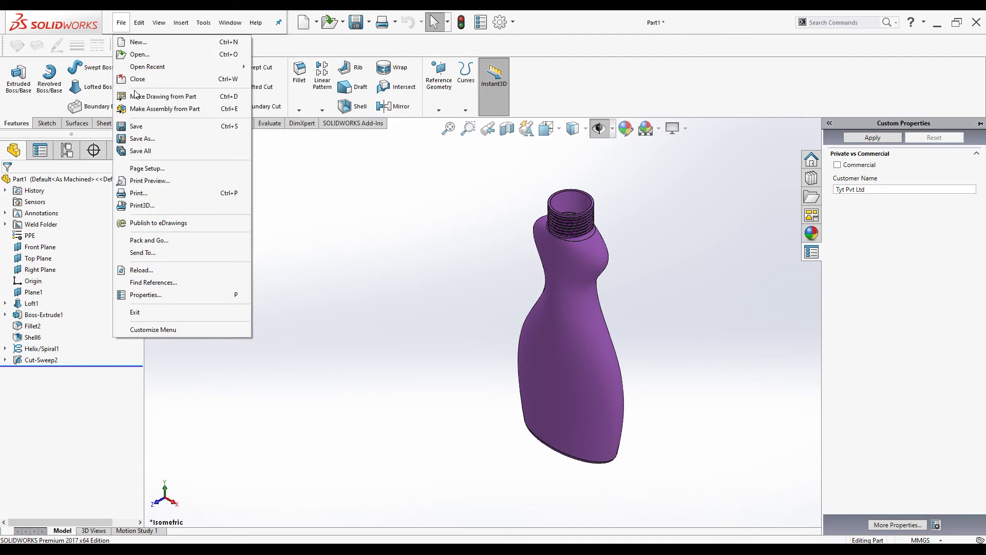
{"action": "left_click", "coordinate": [147, 297]}
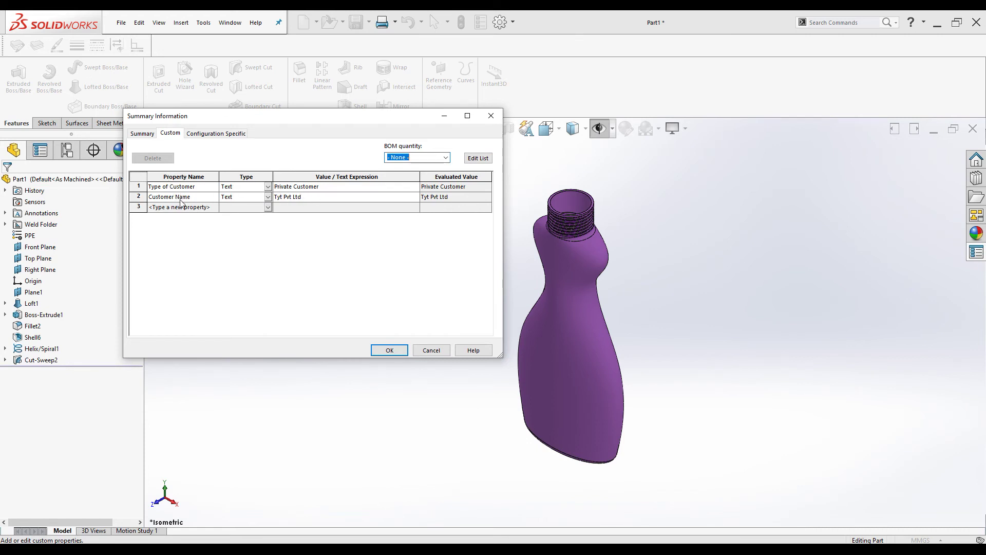
{"action": "left_click", "coordinate": [976, 252]}
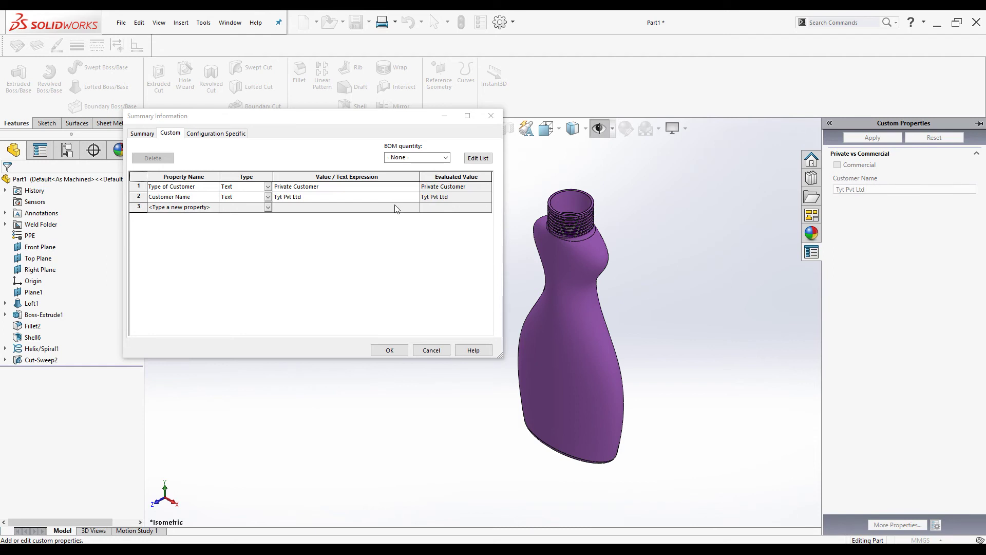
{"action": "left_click", "coordinate": [431, 350]}
{"action": "left_click", "coordinate": [863, 190]}
{"action": "double_click", "coordinate": [863, 190]}
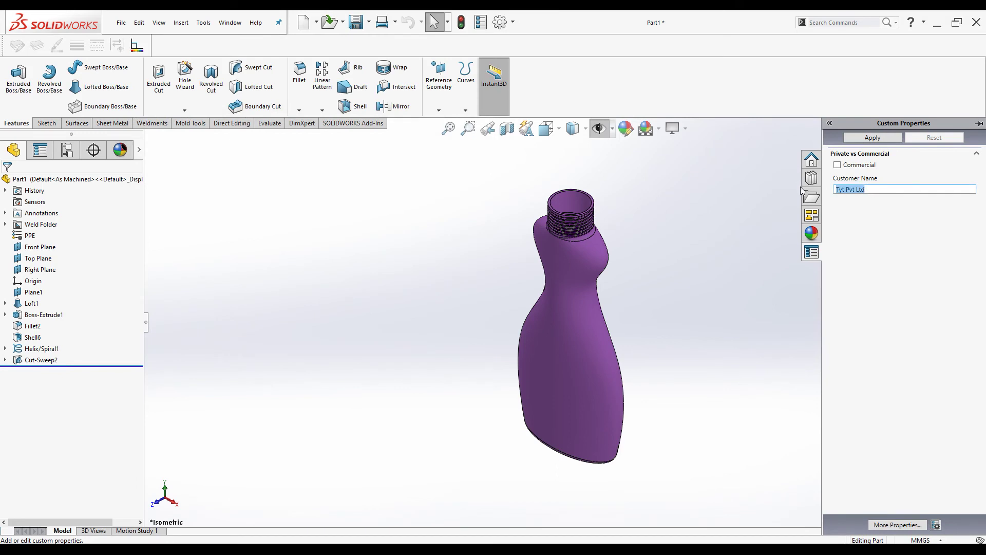
Step: Try to delete the Type of Customer and Customer Name entries from the part's file properties
{"action": "left_click", "coordinate": [121, 23]}
{"action": "left_click", "coordinate": [138, 283]}
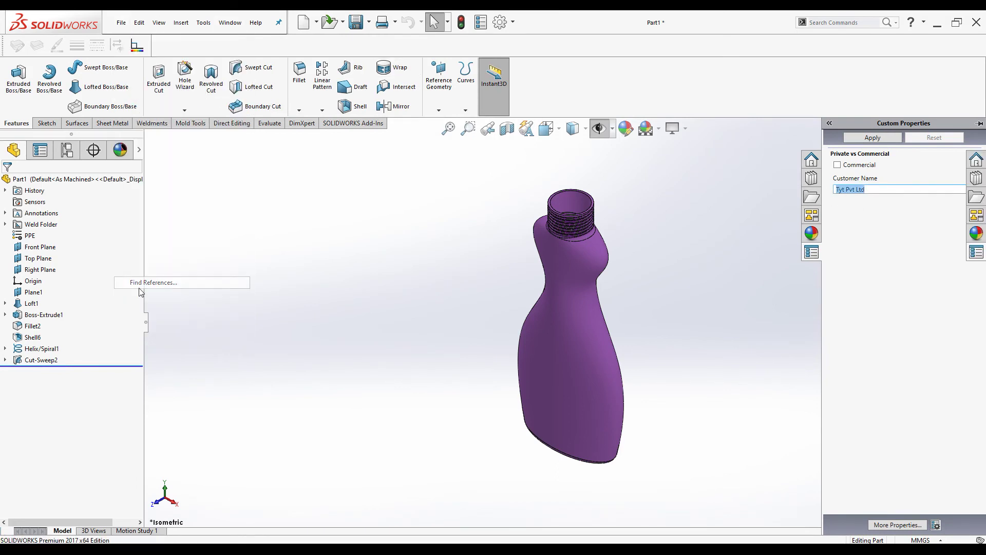
{"action": "left_click", "coordinate": [391, 258]}
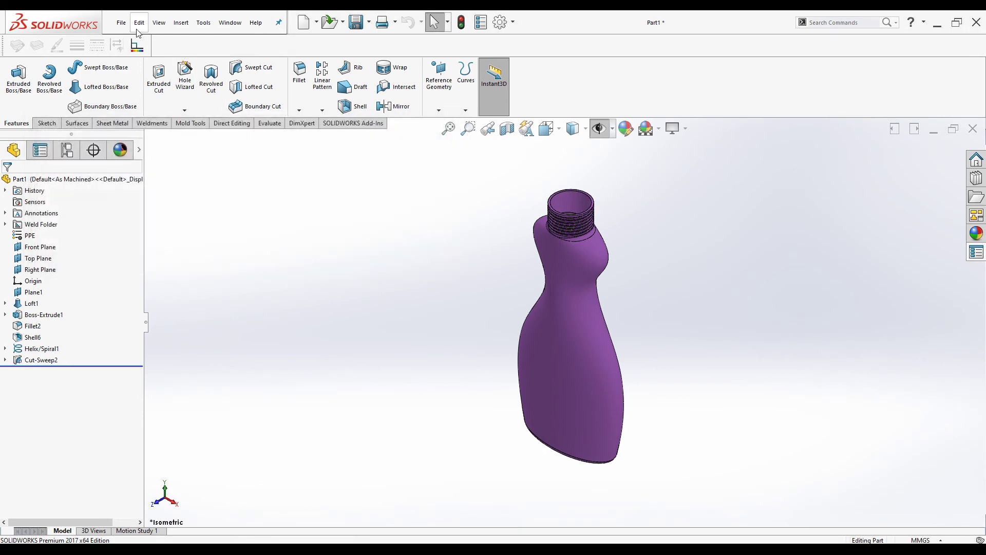
{"action": "left_click", "coordinate": [122, 22]}
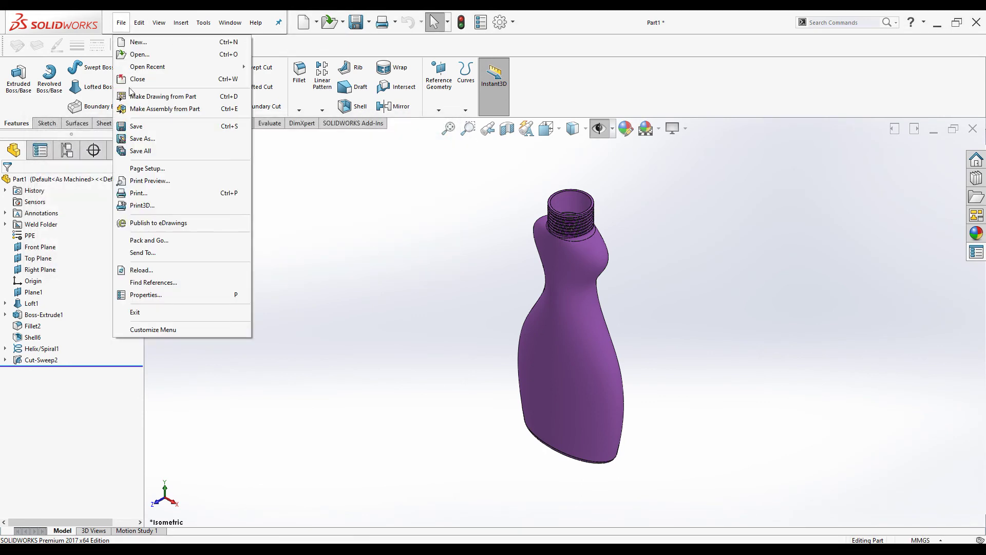
{"action": "left_click", "coordinate": [140, 296]}
{"action": "left_click_drag", "start_coordinate": [139, 187], "coordinate": [139, 198]}
{"action": "left_click", "coordinate": [144, 160]}
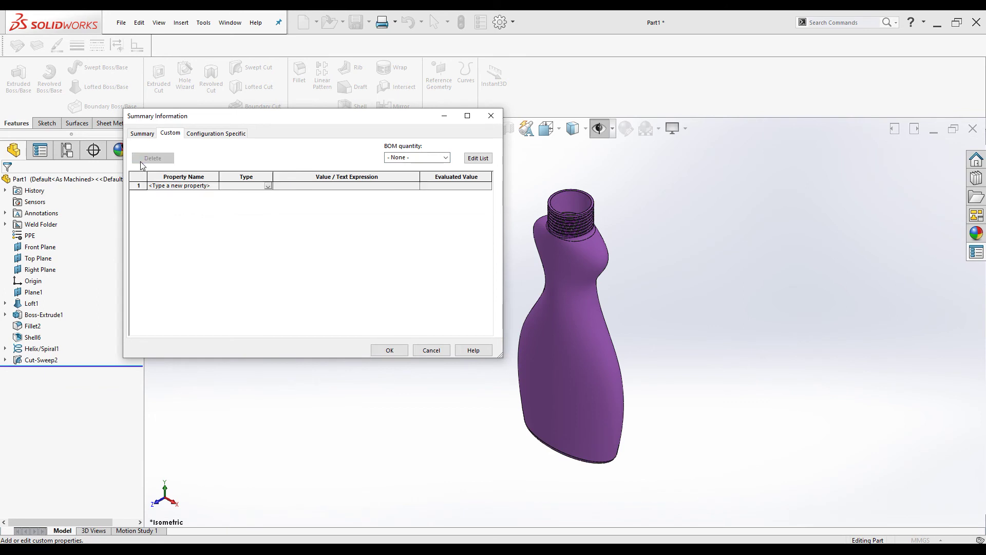
{"action": "left_click", "coordinate": [427, 350]}
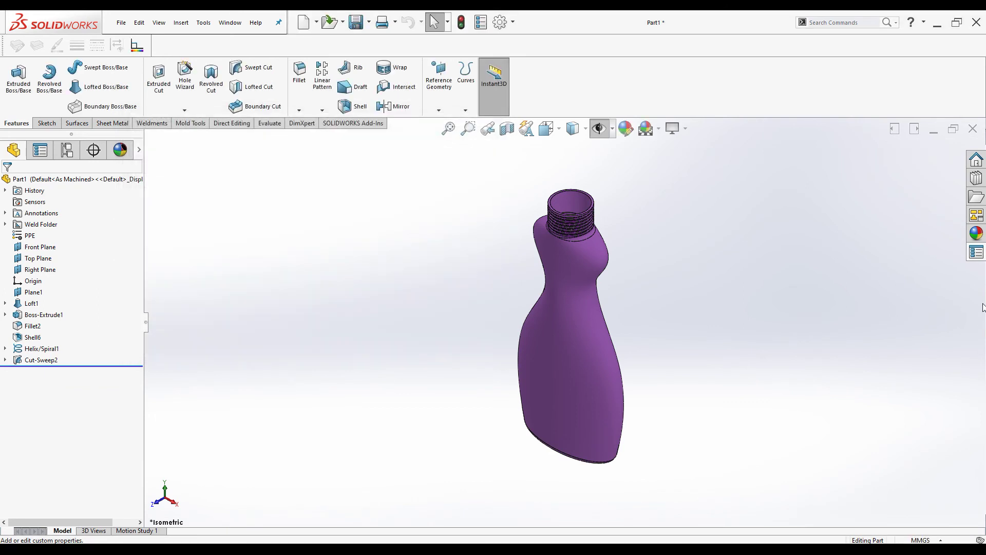
Step: Replace the Customer Name in the custom properties form with a private customer's first name and apply it
{"action": "left_click", "coordinate": [977, 254]}
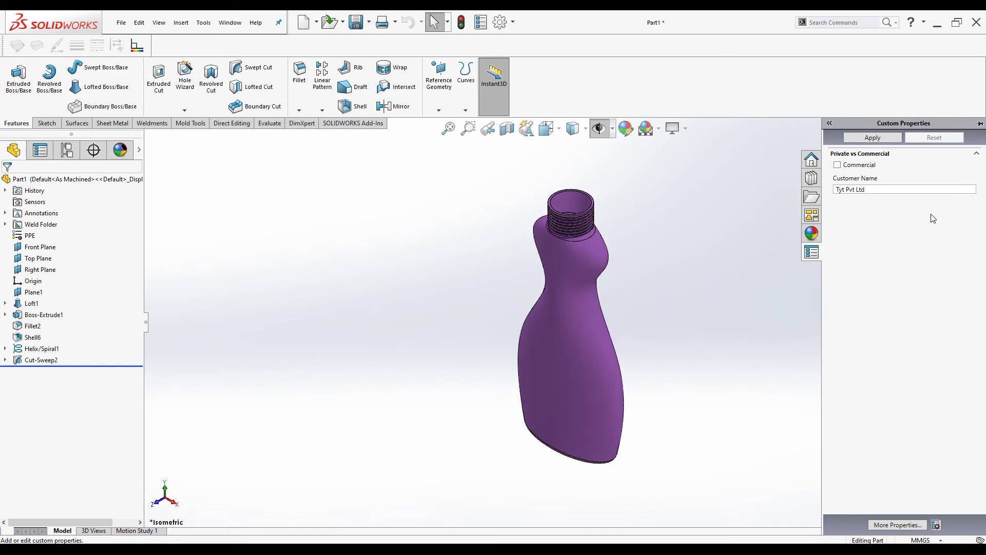
{"action": "left_click", "coordinate": [873, 190]}
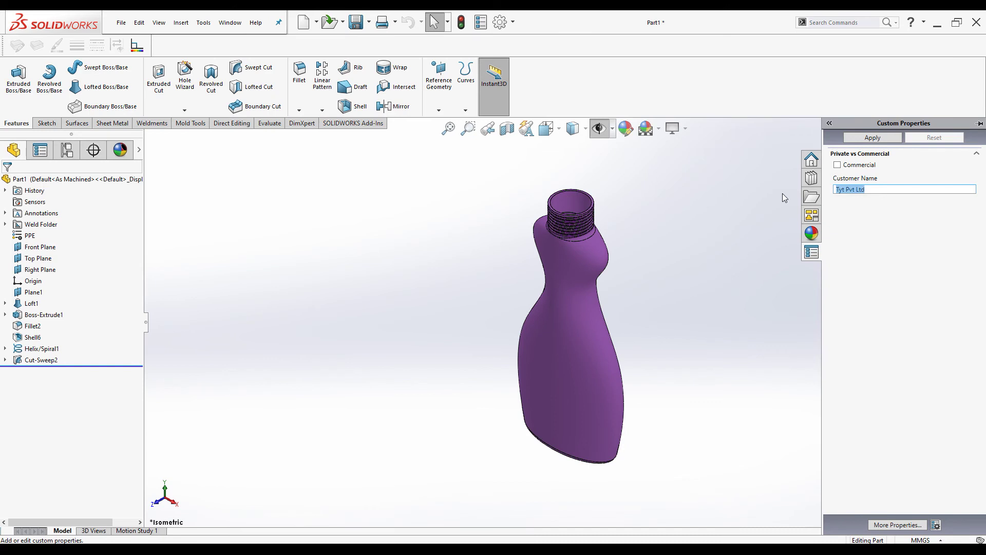
{"action": "type", "text": "Tony"}
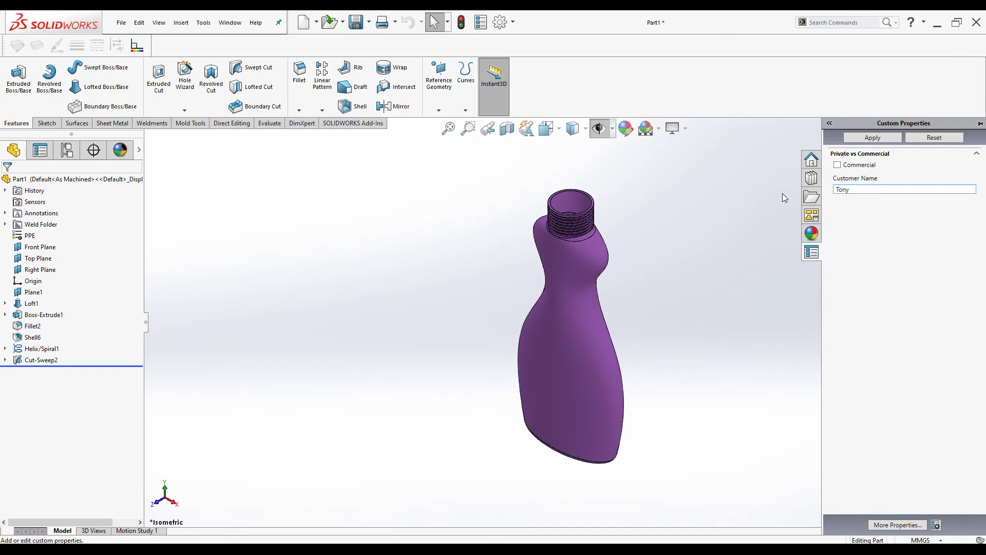
{"action": "left_click", "coordinate": [869, 138]}
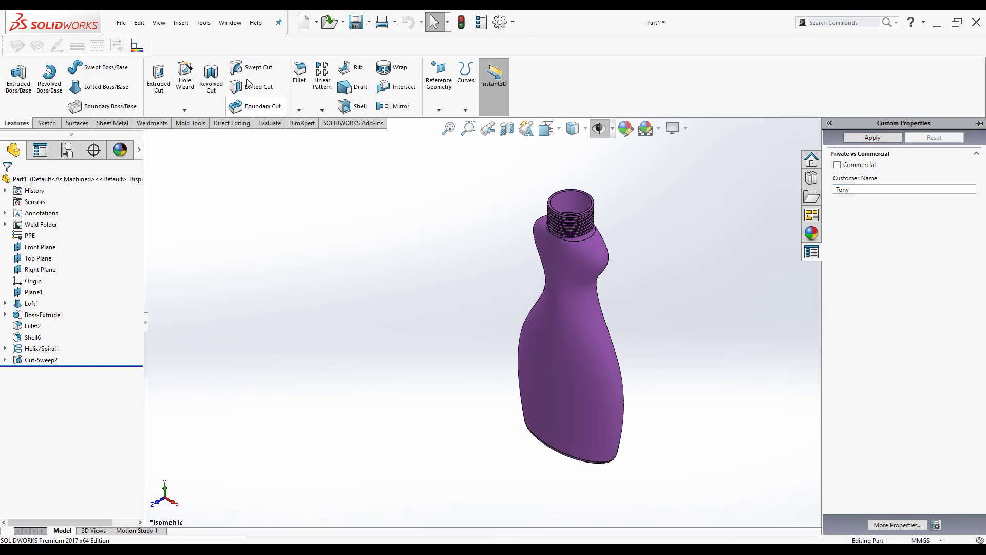
Step: Delete the Type of Customer and Customer Name properties from the part's custom file properties
{"action": "left_click", "coordinate": [121, 23]}
{"action": "left_click", "coordinate": [122, 23]}
{"action": "left_click", "coordinate": [139, 22]}
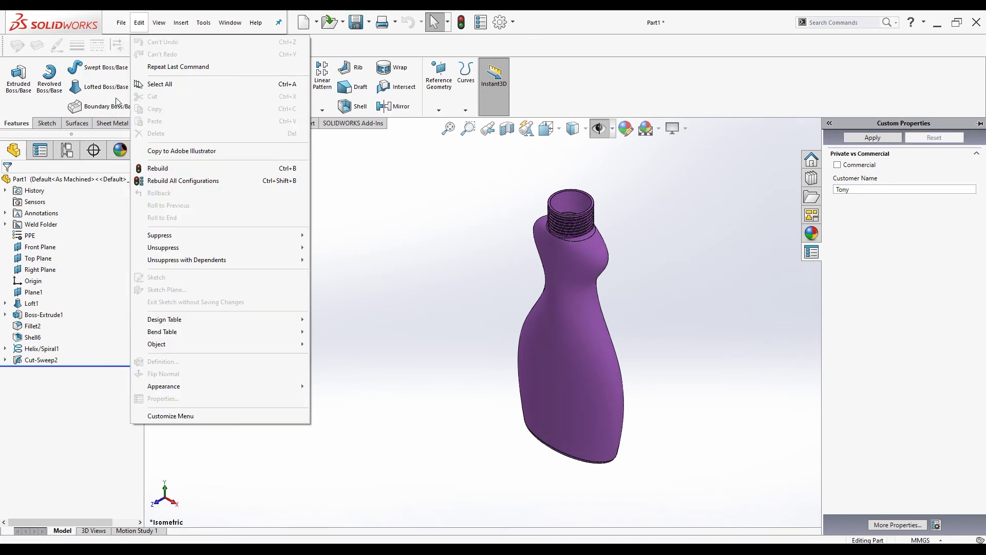
{"action": "mouse_move", "coordinate": [122, 25]}
{"action": "left_click", "coordinate": [149, 295]}
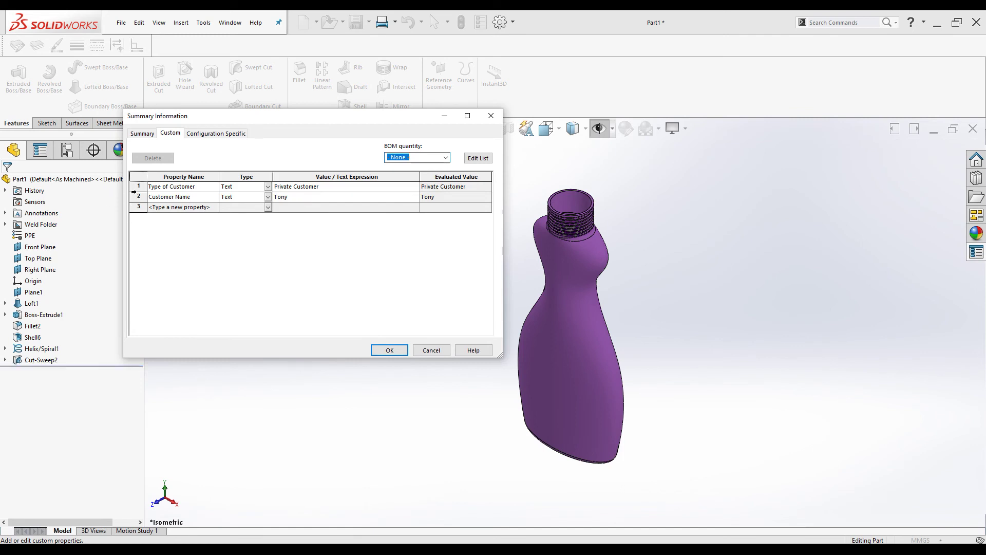
{"action": "left_click", "coordinate": [137, 186]}
{"action": "left_click", "coordinate": [137, 196], "text": "shift"}
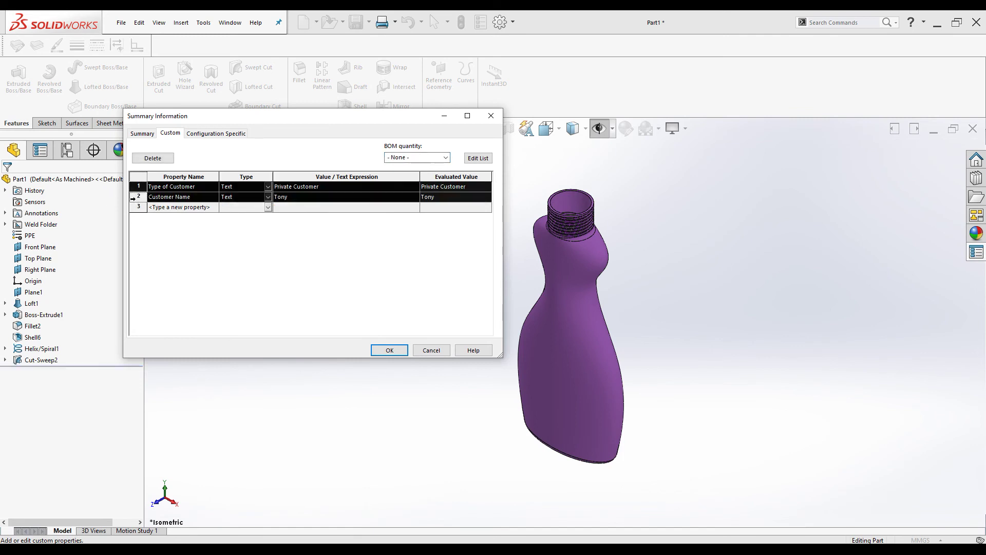
{"action": "left_click", "coordinate": [153, 158]}
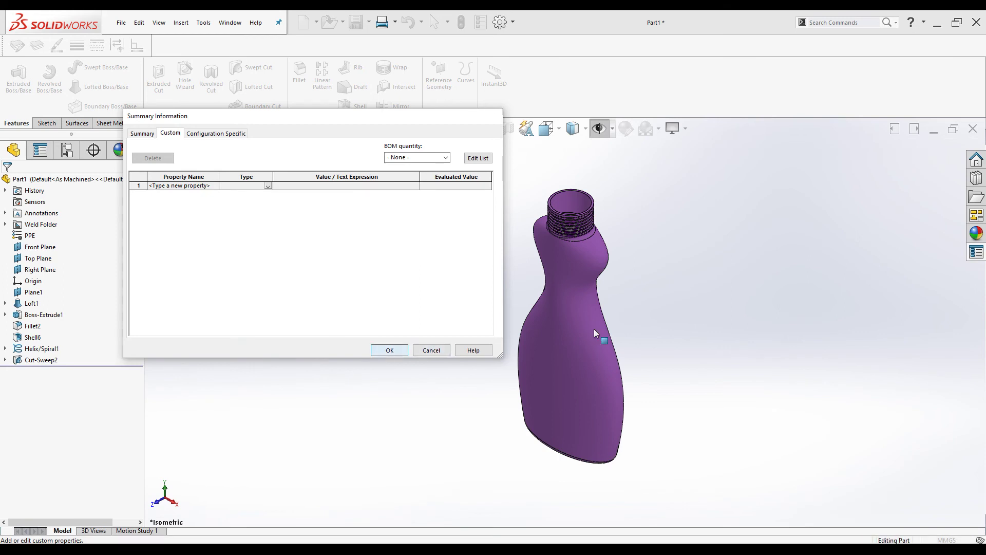
{"action": "key", "text": "Escape"}
Step: Enable Commercial in the custom properties form, enter "Tony Pvt Ltd" as the Company Name, and apply it
{"action": "left_click", "coordinate": [976, 252]}
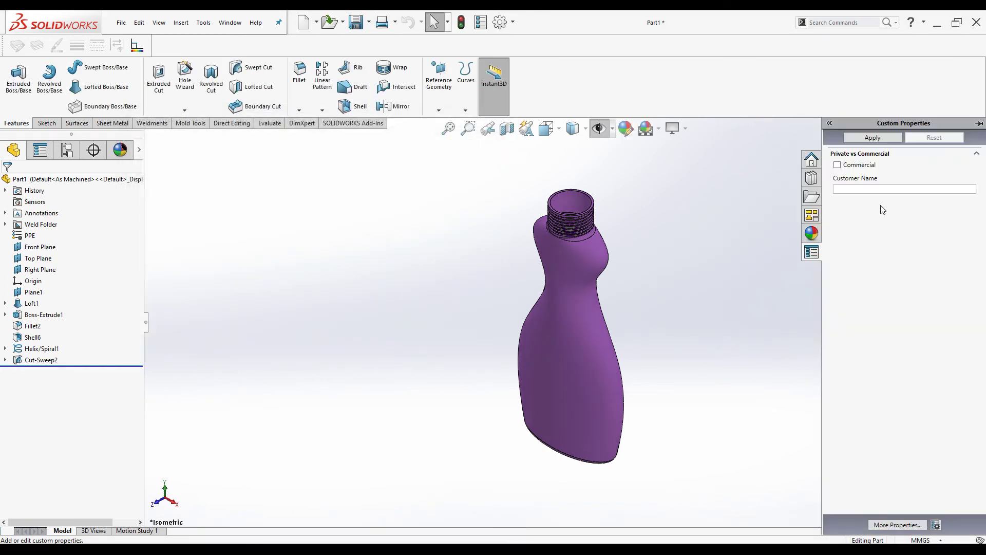
{"action": "left_click", "coordinate": [838, 165]}
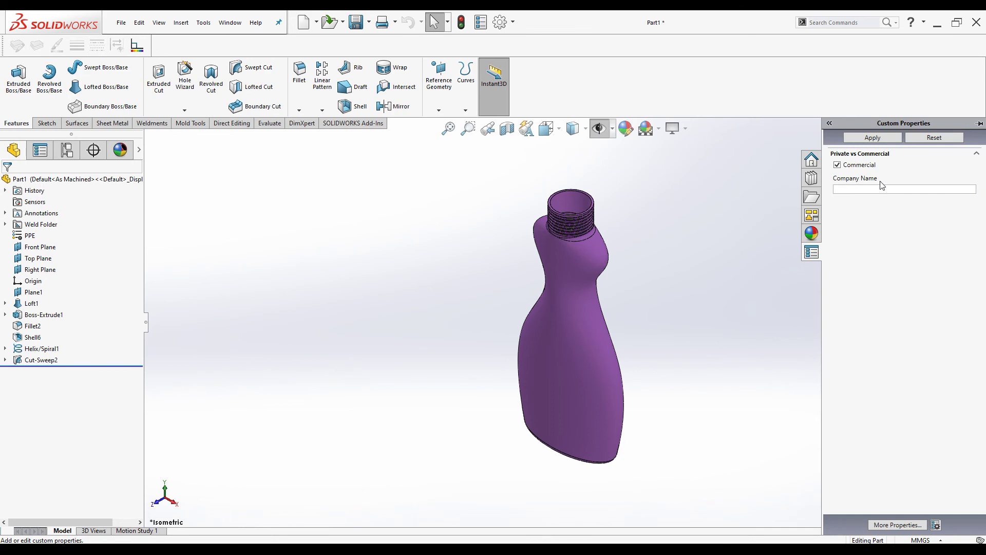
{"action": "left_click", "coordinate": [853, 189]}
{"action": "type", "text": "Tony Pv"}
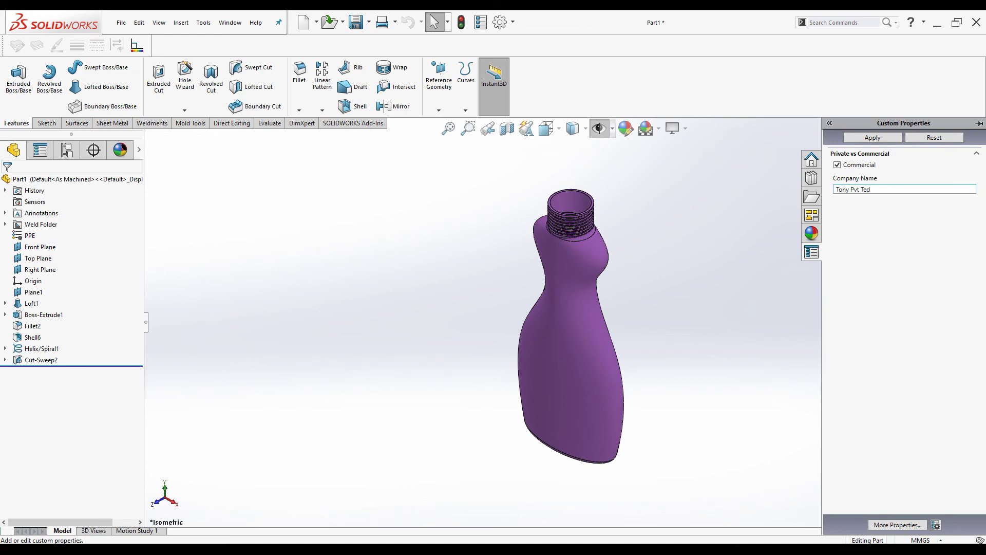
{"action": "type", "text": "t Ltd"}
{"action": "left_click", "coordinate": [868, 139]}
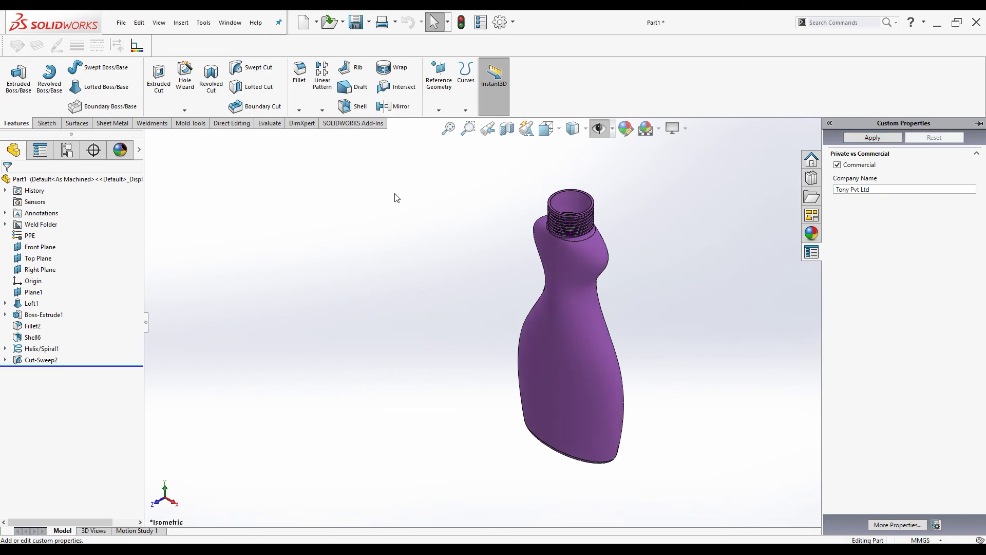
Step: Check the commercial customer entries in the part's file properties, accept them, and save the part
{"action": "left_click", "coordinate": [120, 22]}
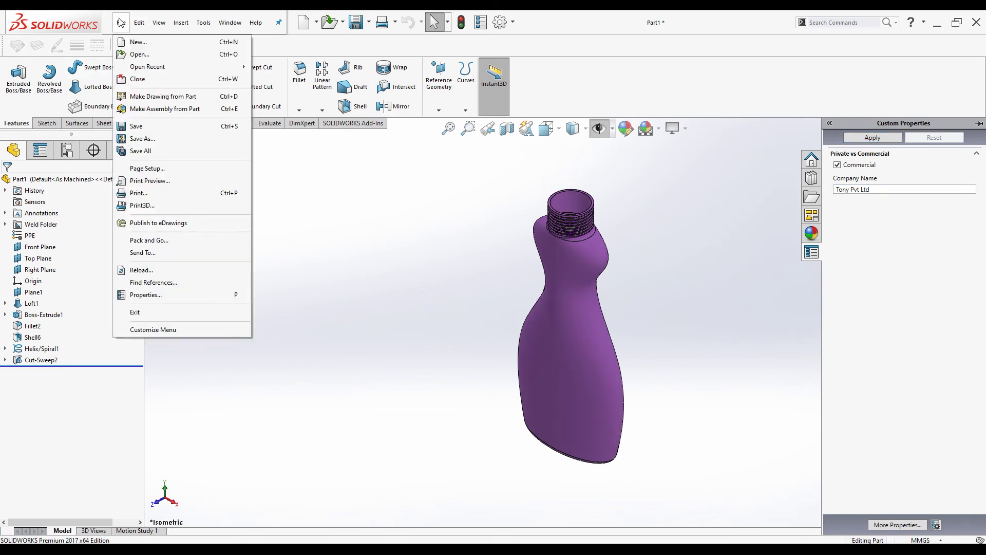
{"action": "left_click", "coordinate": [163, 296]}
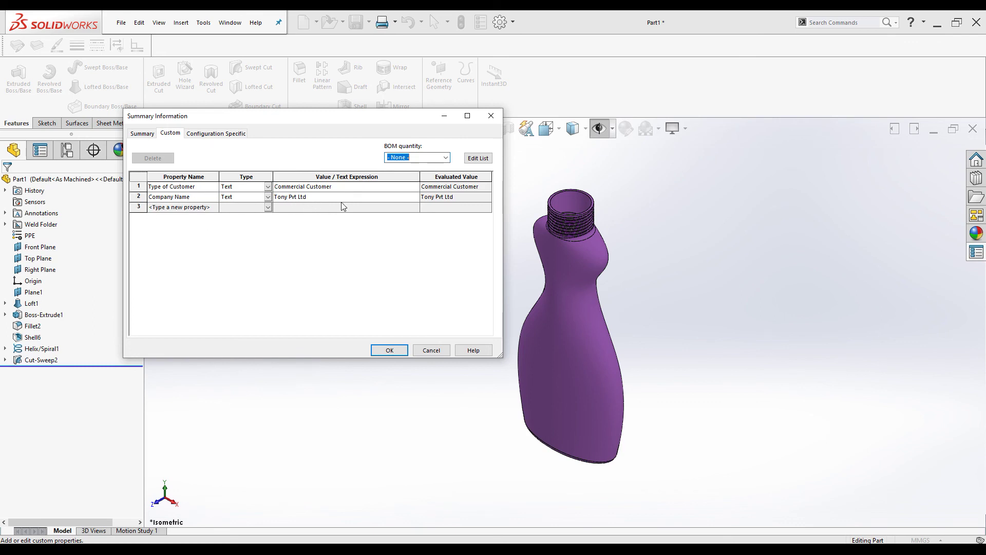
{"action": "left_click", "coordinate": [390, 349]}
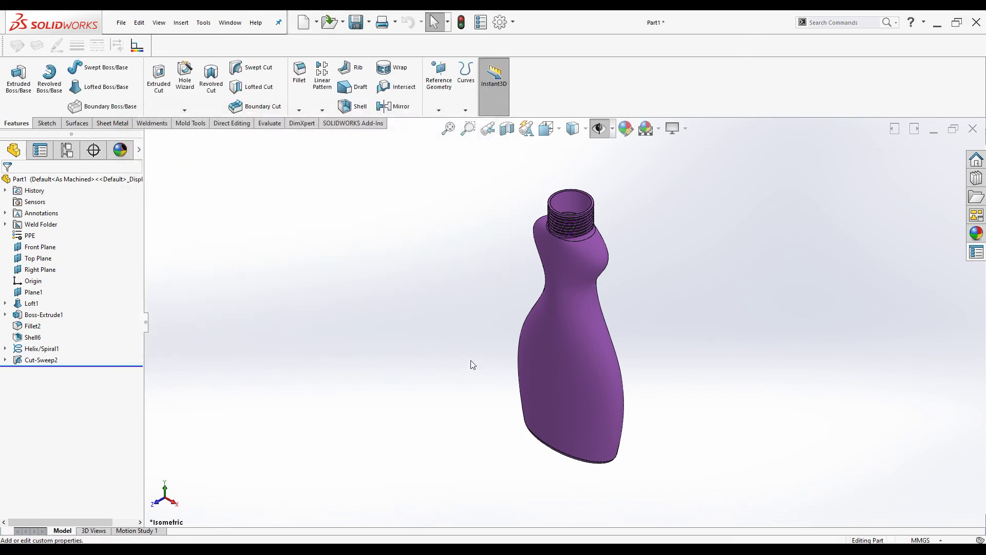
{"action": "left_click", "coordinate": [356, 21]}
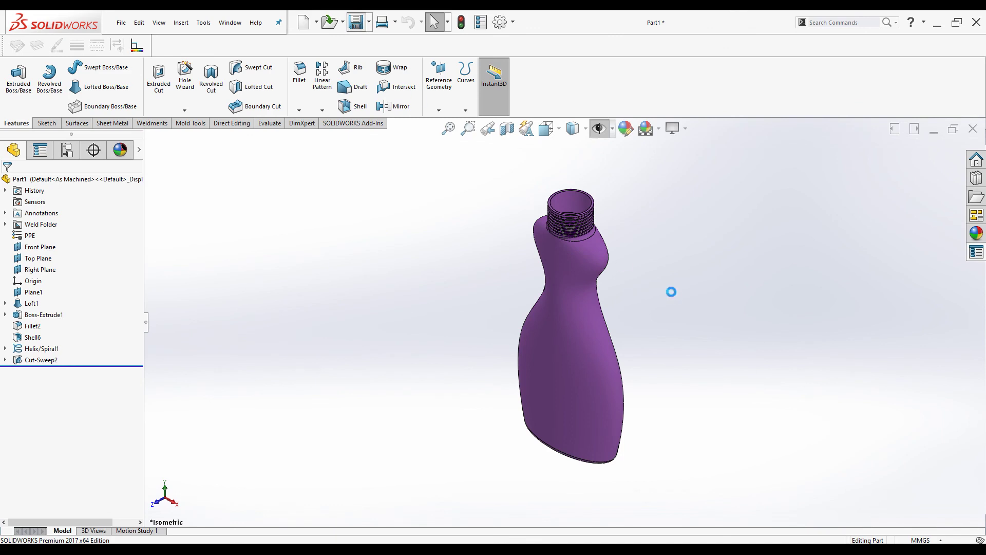